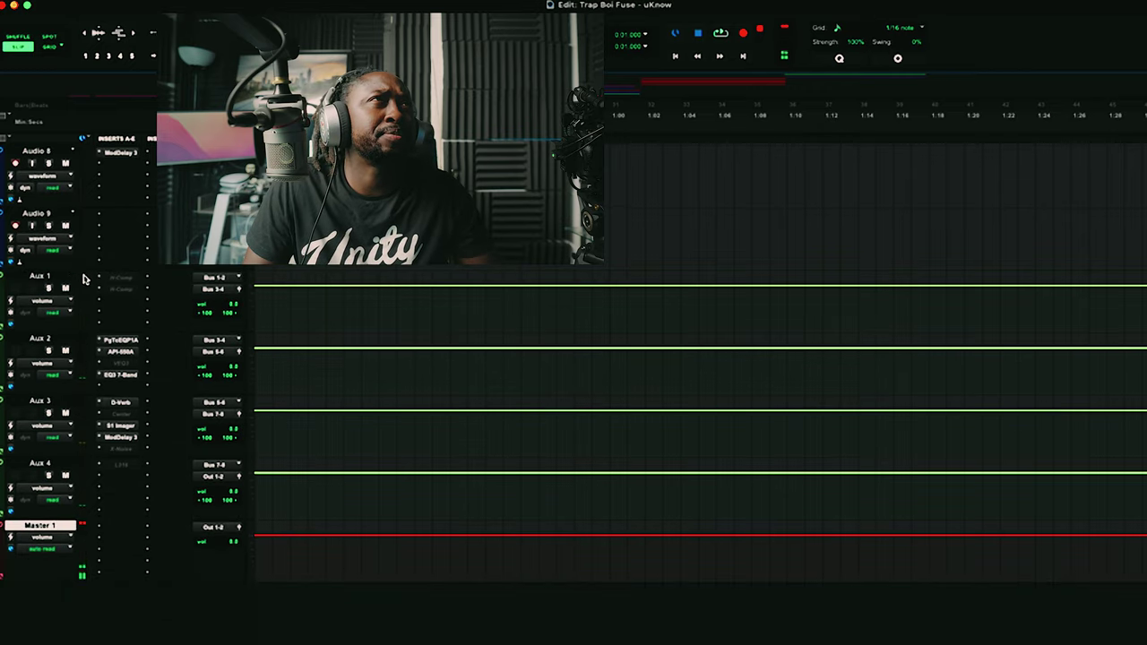
Step: Select the four tracks Aux 1 to Aux 4 together and open their track commands
left_click(54, 463, "shift")
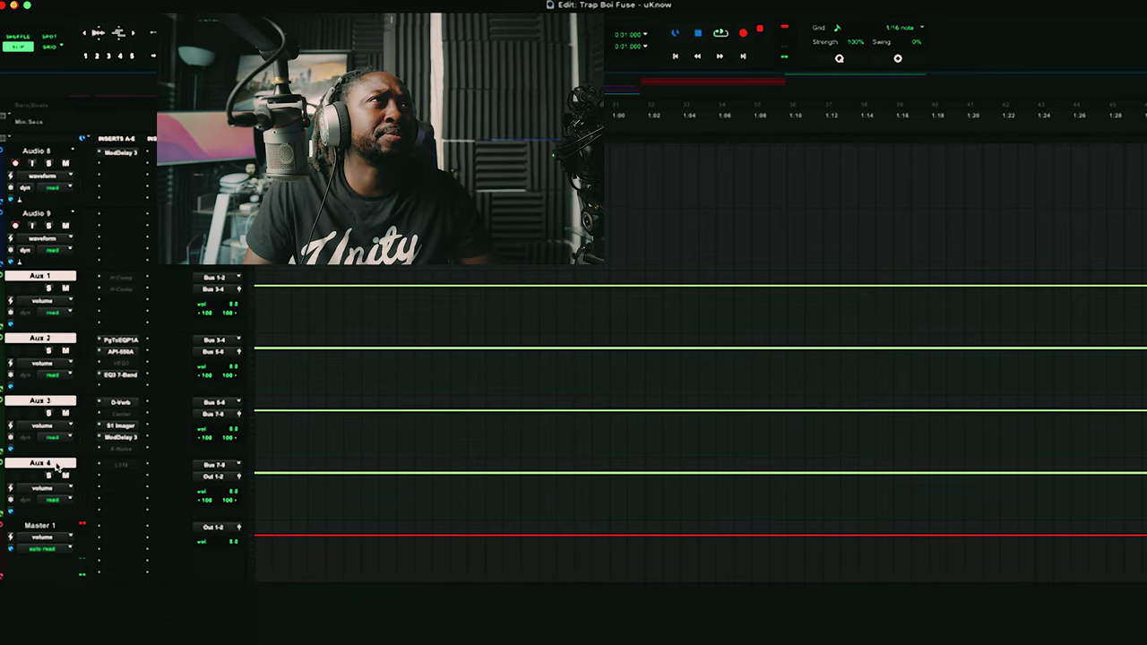
right_click(51, 467)
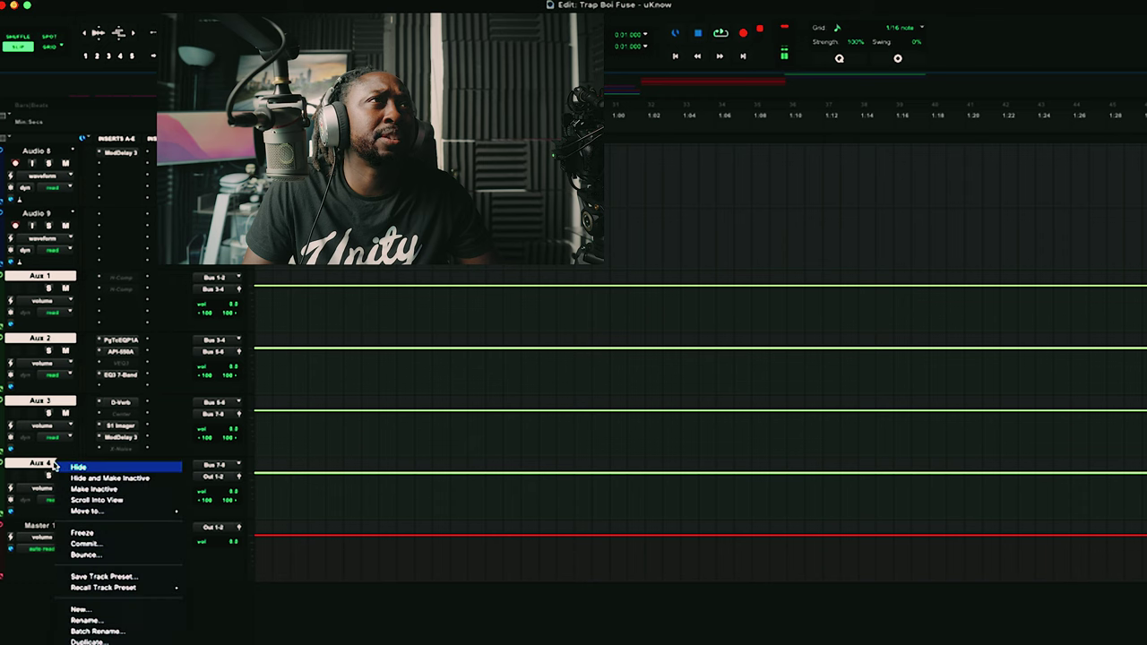
left_click(133, 631)
Step: Play back the beat track in the early part of the song and stop
scroll(213, 485, "up", 5)
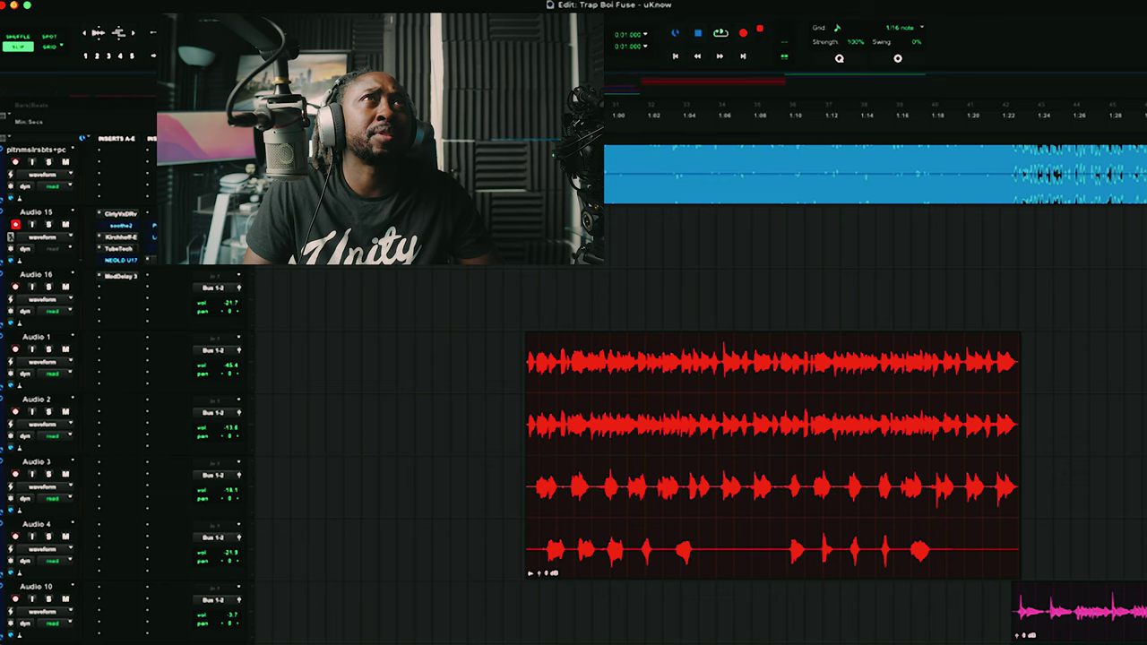
scroll(875, 358, "left", 8)
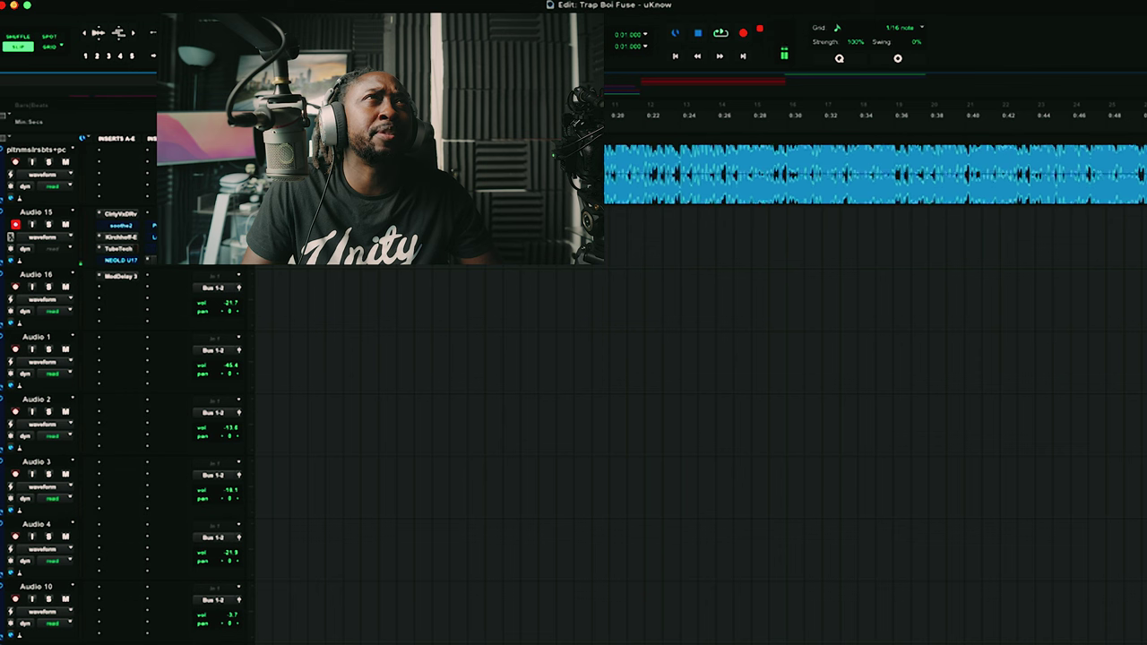
key("space")
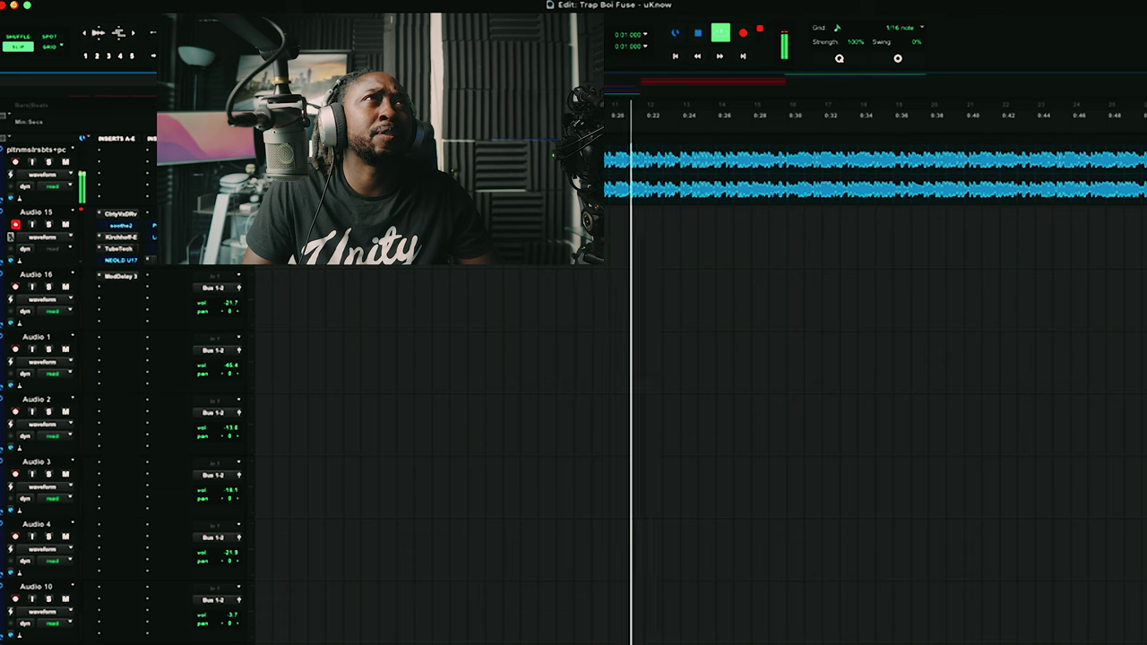
key("space")
Step: Route the output of the Audio 10 track to Out 1-2
scroll(595, 479, "right", 10)
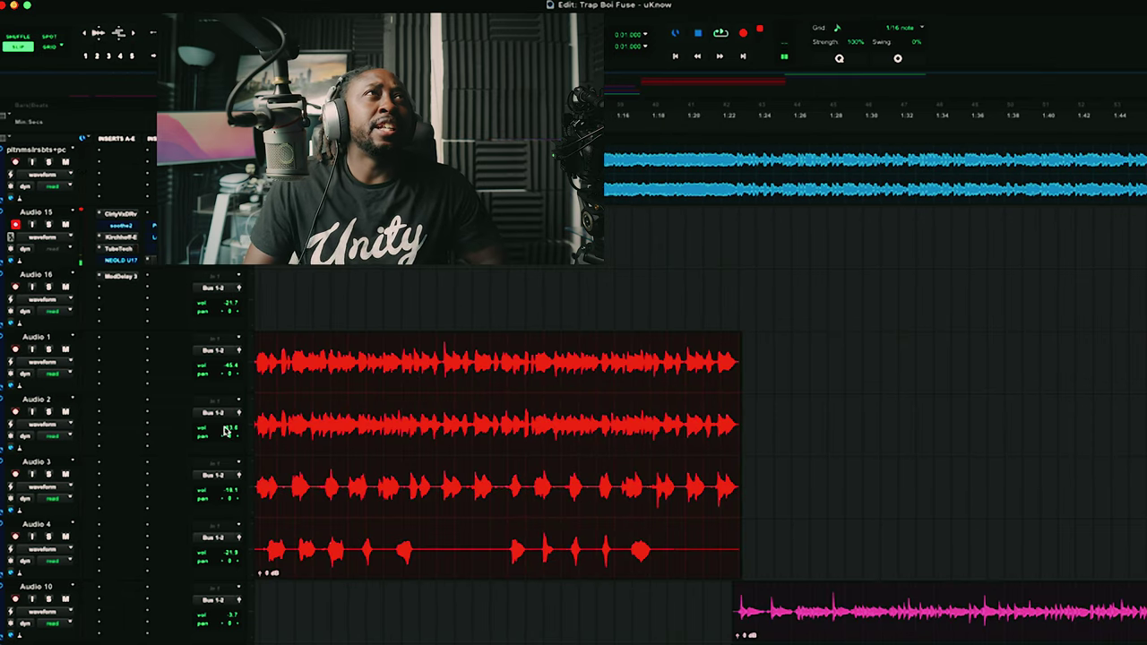
scroll(299, 385, "left", 5)
scroll(400, 397, "right", 6)
scroll(899, 519, "down", 4)
scroll(853, 500, "down", 1)
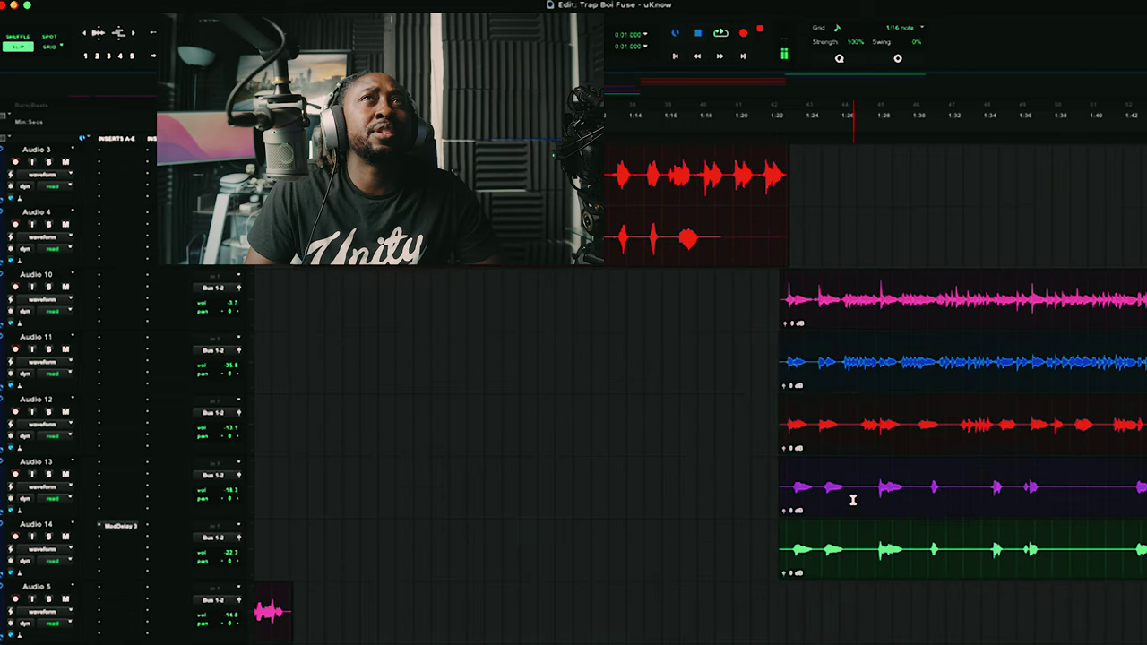
scroll(811, 290, "right", 3)
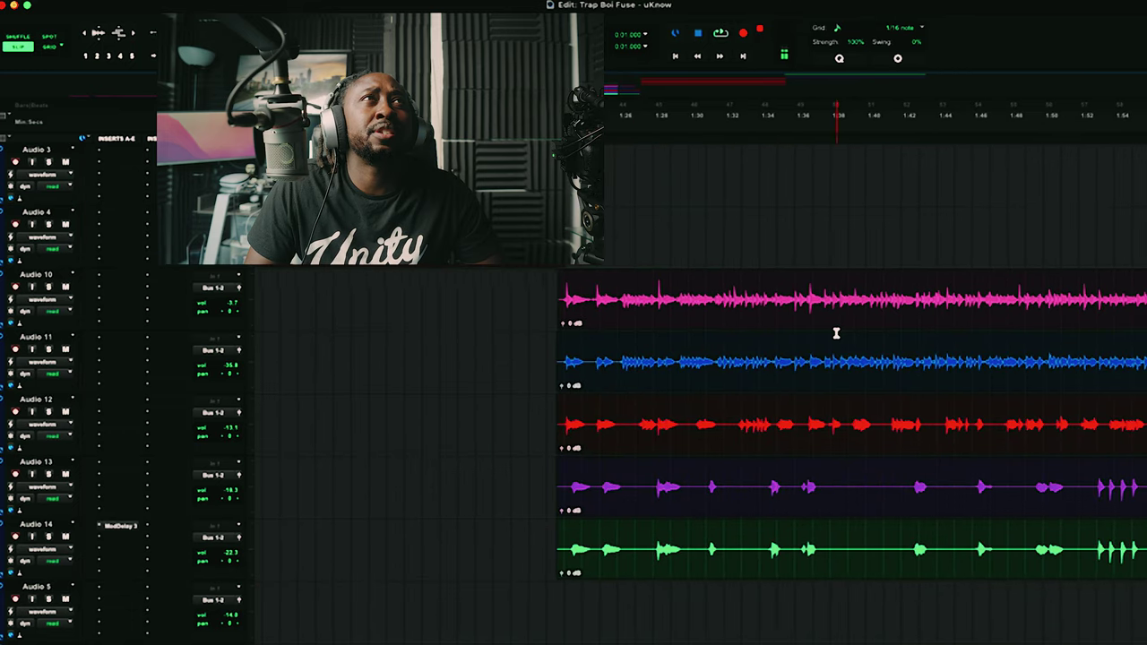
left_click(210, 288)
left_click(279, 292)
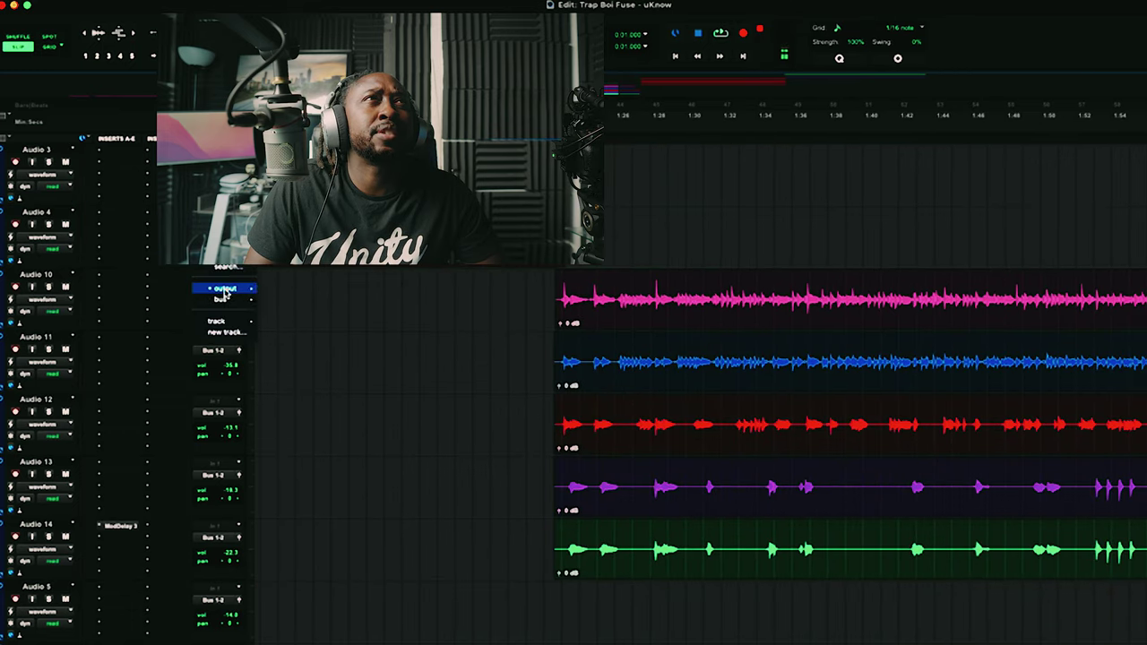
mouse_move(224, 289)
left_click(294, 303)
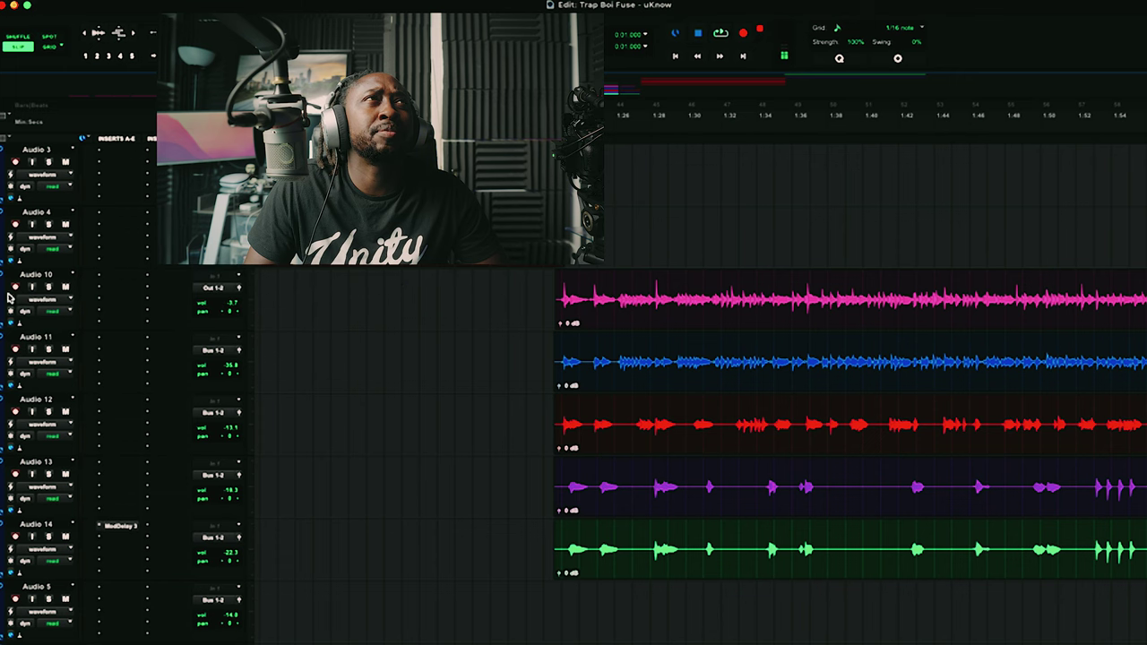
Step: Mute Audio 11 to Audio 14 and play back the Audio 10 vocal with the beat track muted
scroll(134, 304, "up", 1)
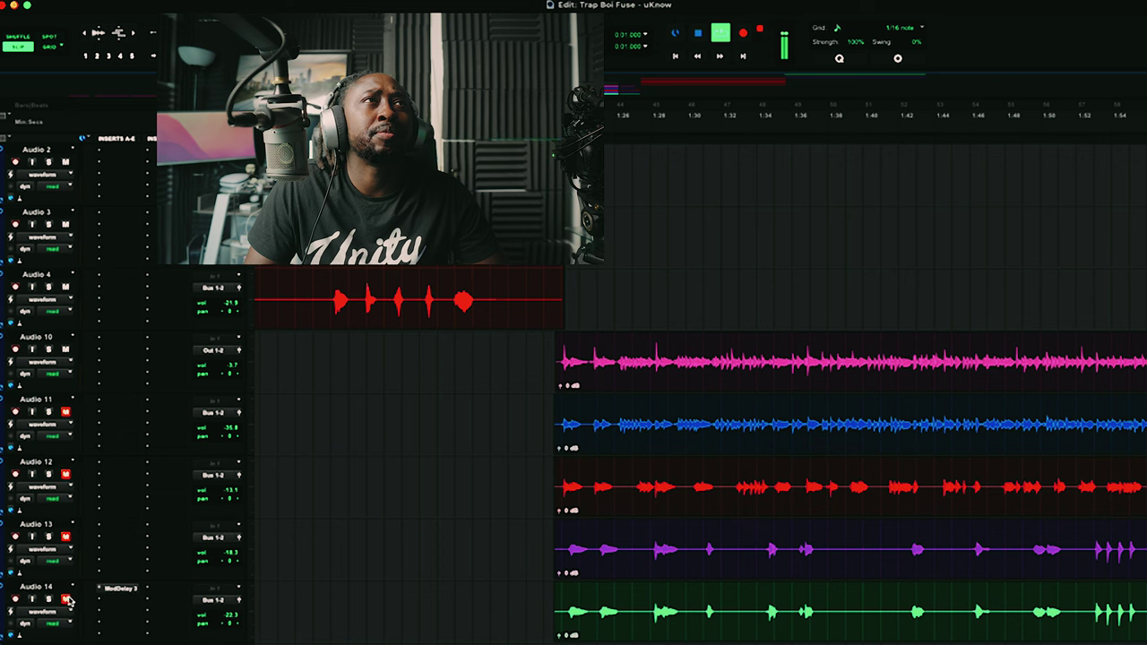
scroll(124, 552, "down", 3)
scroll(108, 497, "up", 7)
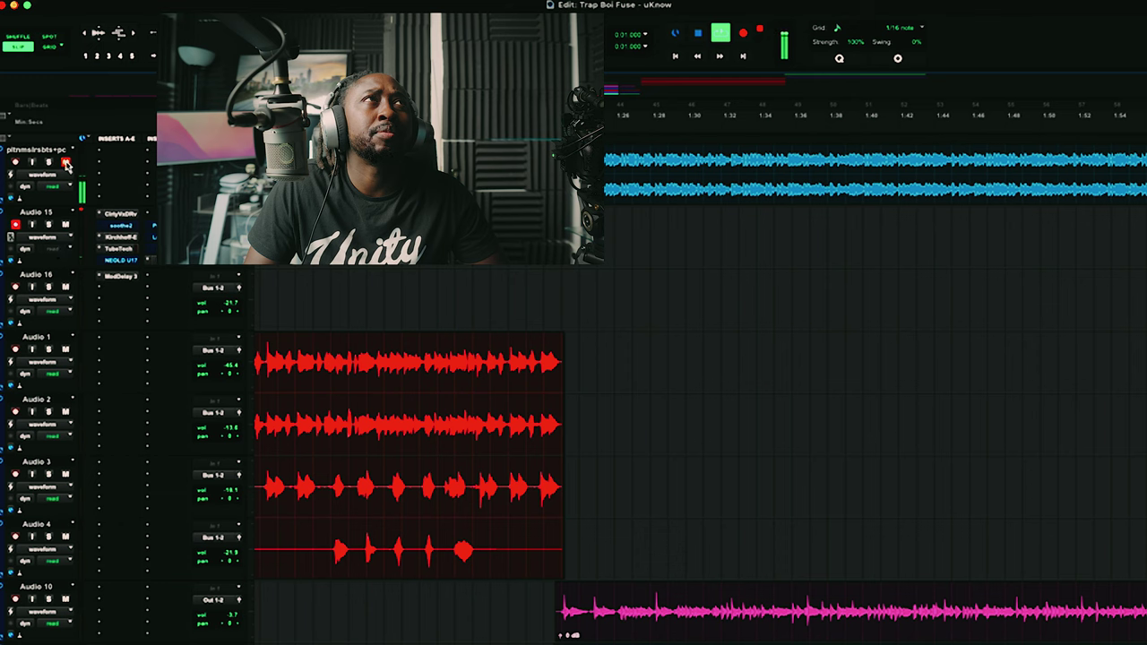
scroll(489, 497, "down", 4)
key("space")
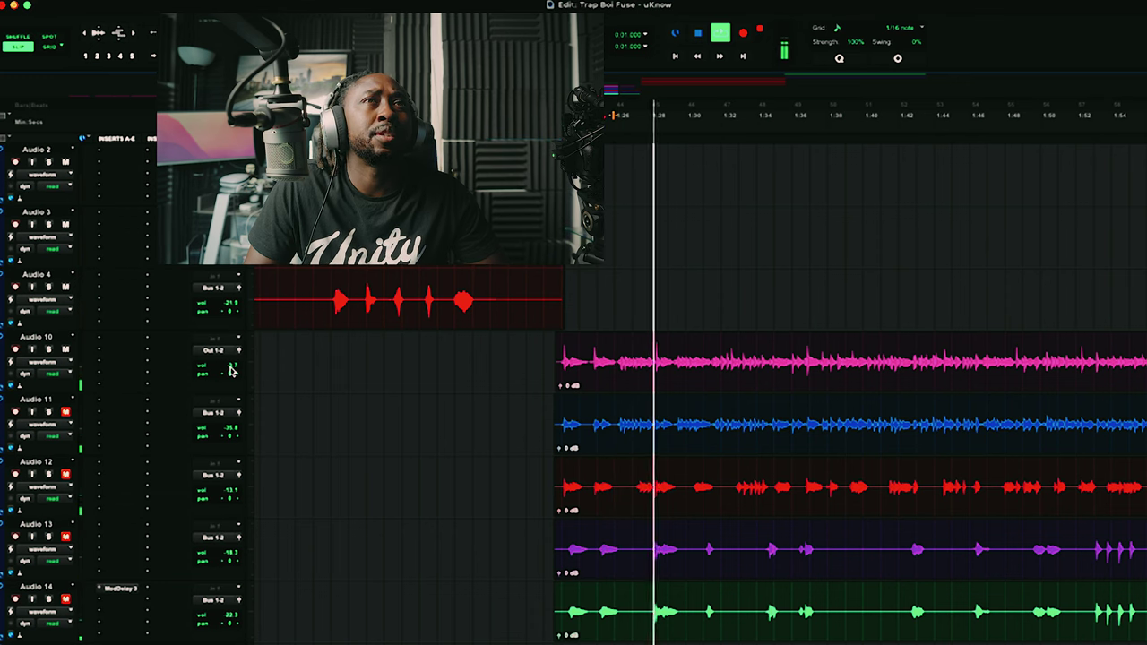
scroll(696, 627, "down", 1)
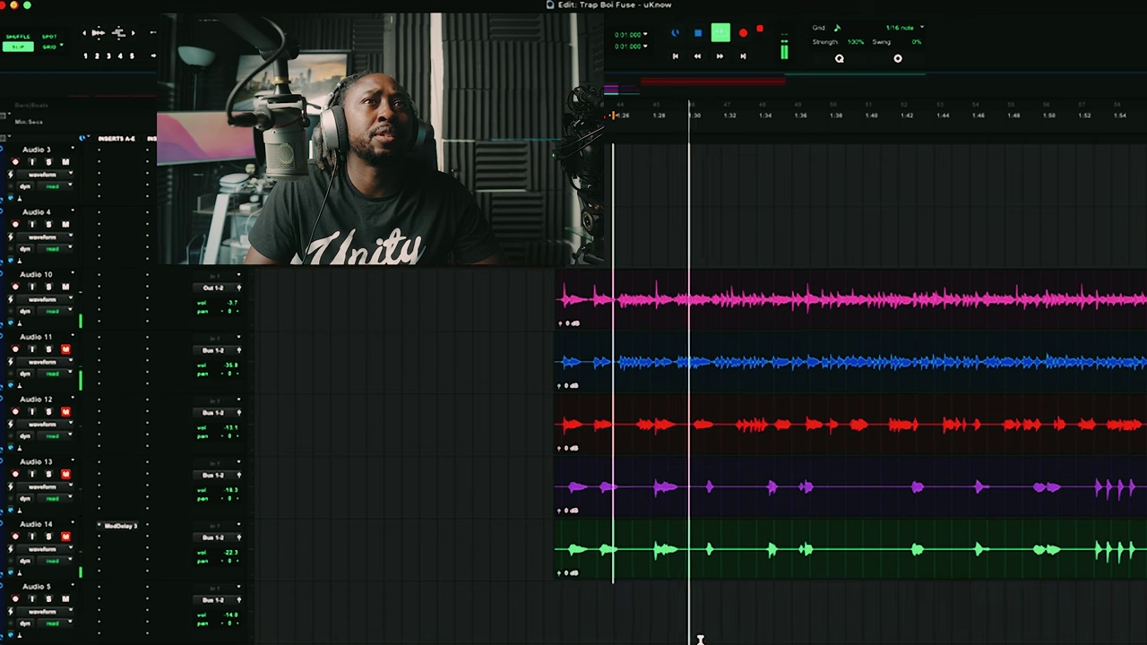
Step: Stop playback and mute the Audio 10 track
key("super+bracketright")
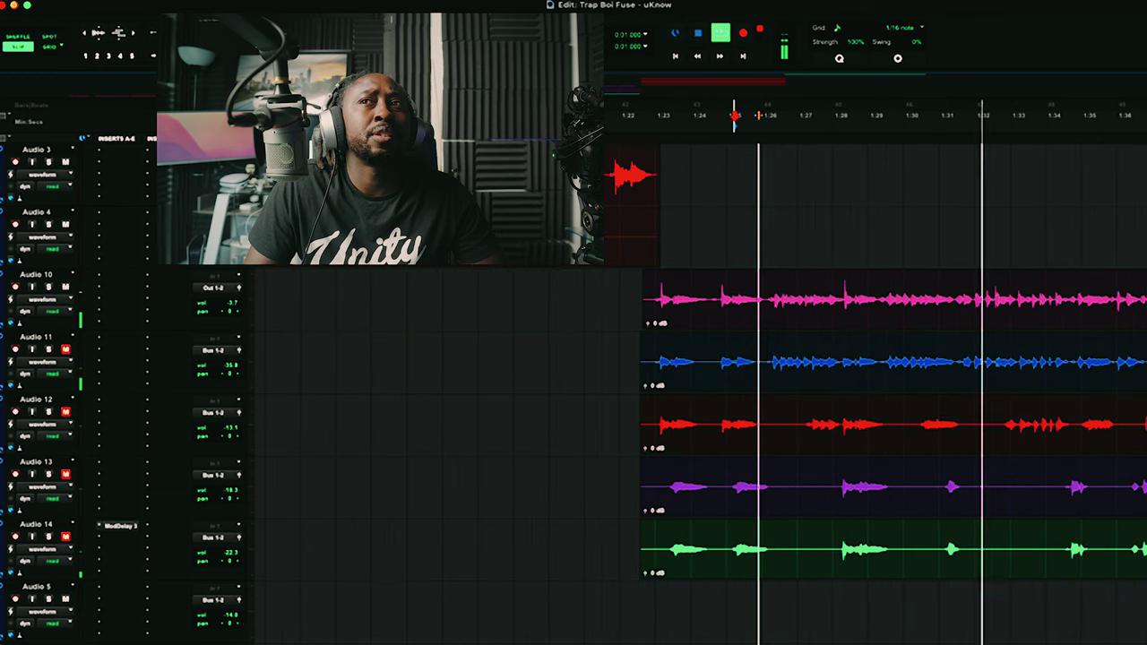
key("super+bracketleft")
scroll(814, 574, "up", 5)
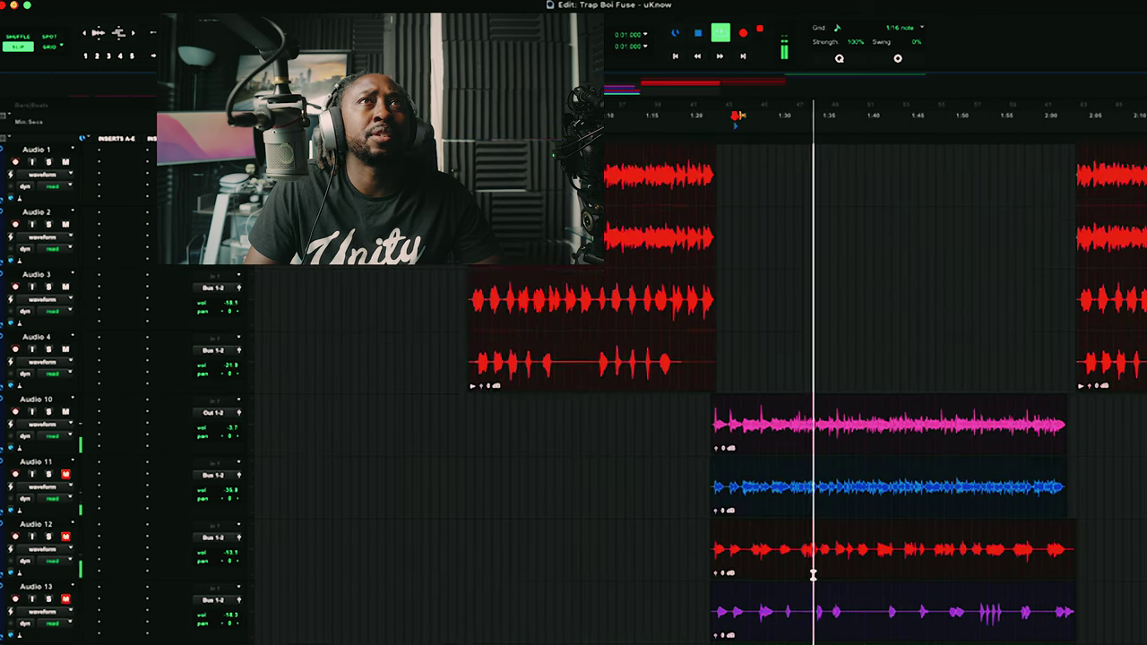
scroll(635, 540, "down", 7)
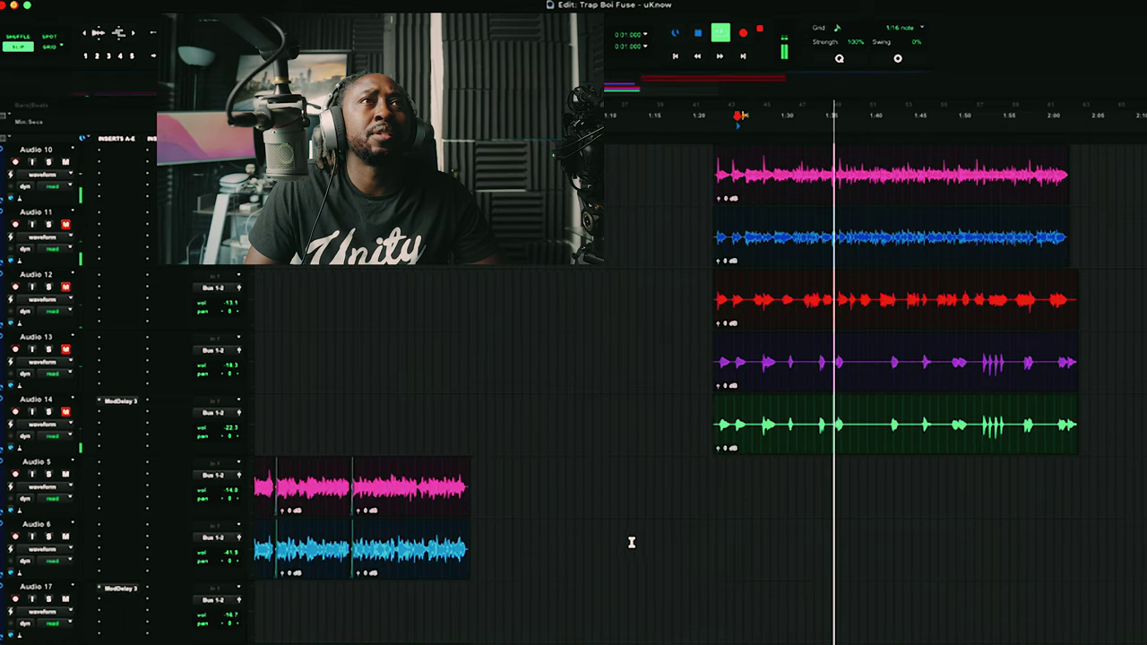
scroll(629, 543, "left", 5)
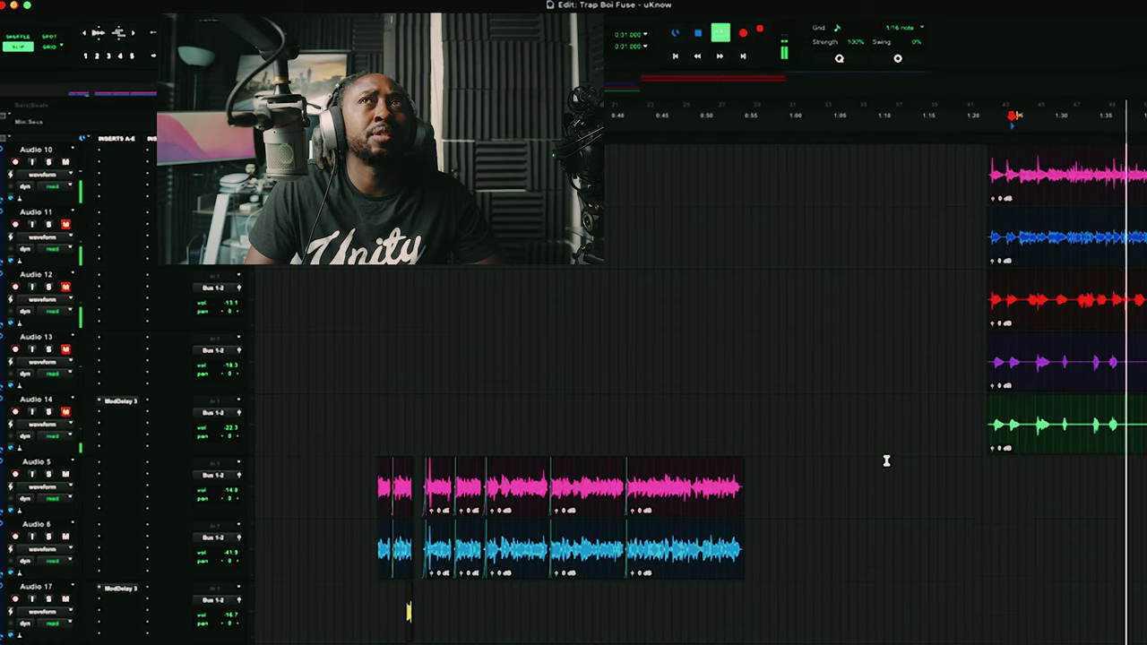
scroll(873, 460, "up", 4)
key("space")
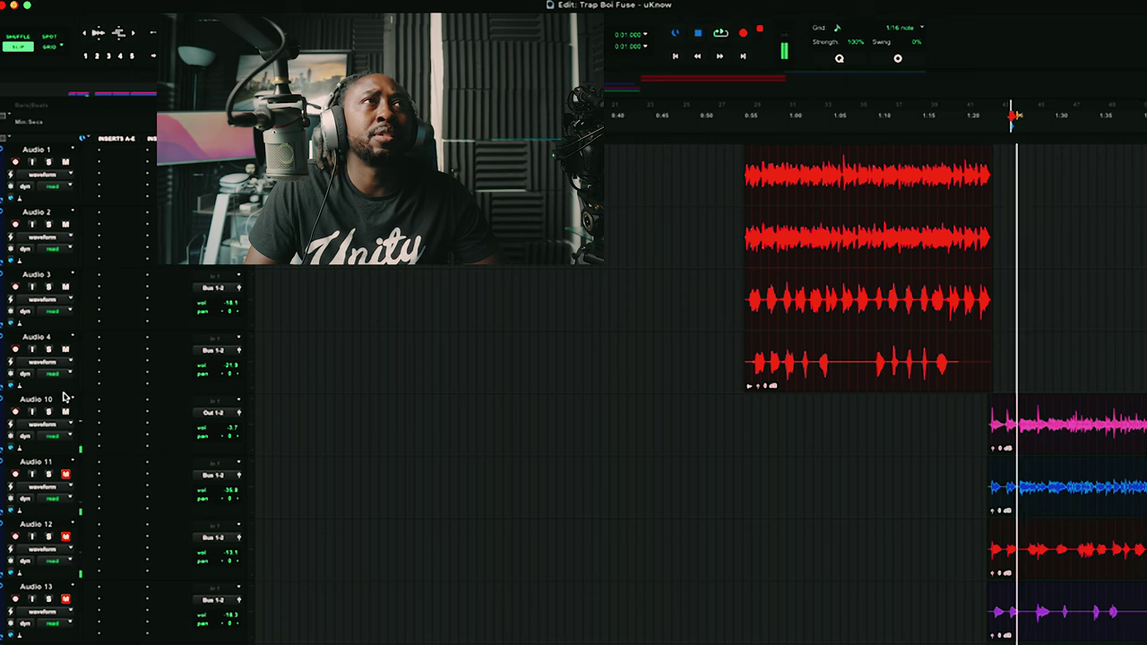
scroll(403, 528, "down", 5)
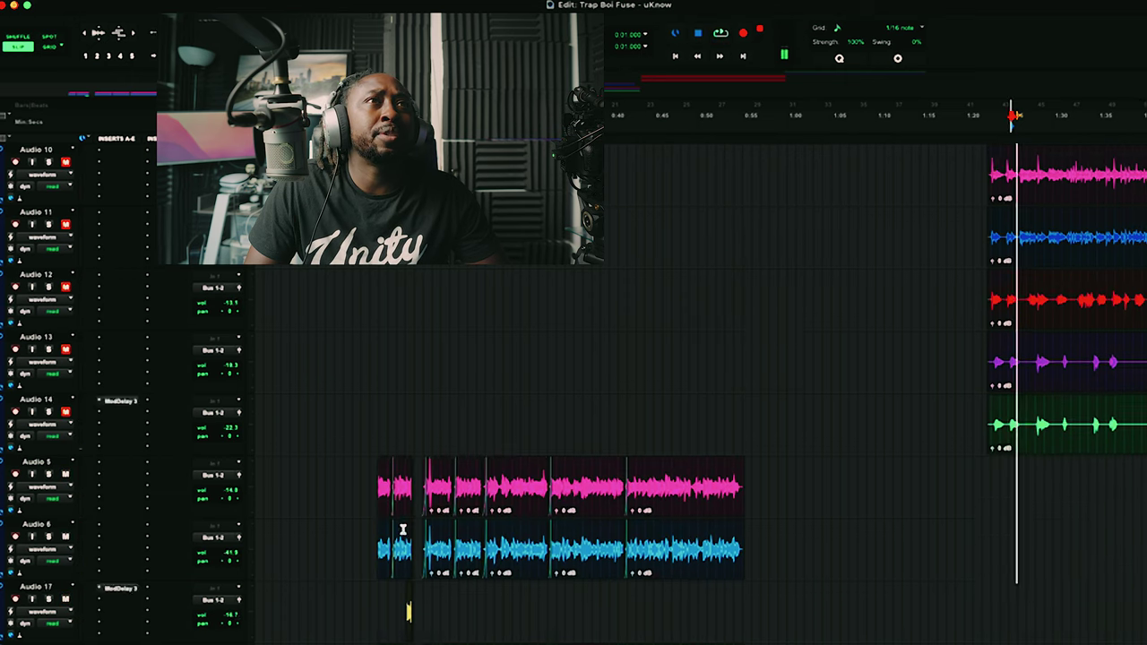
Step: Play back the opening clips with the Audio 5 track soloed to check its sound
key("space")
left_click(48, 412)
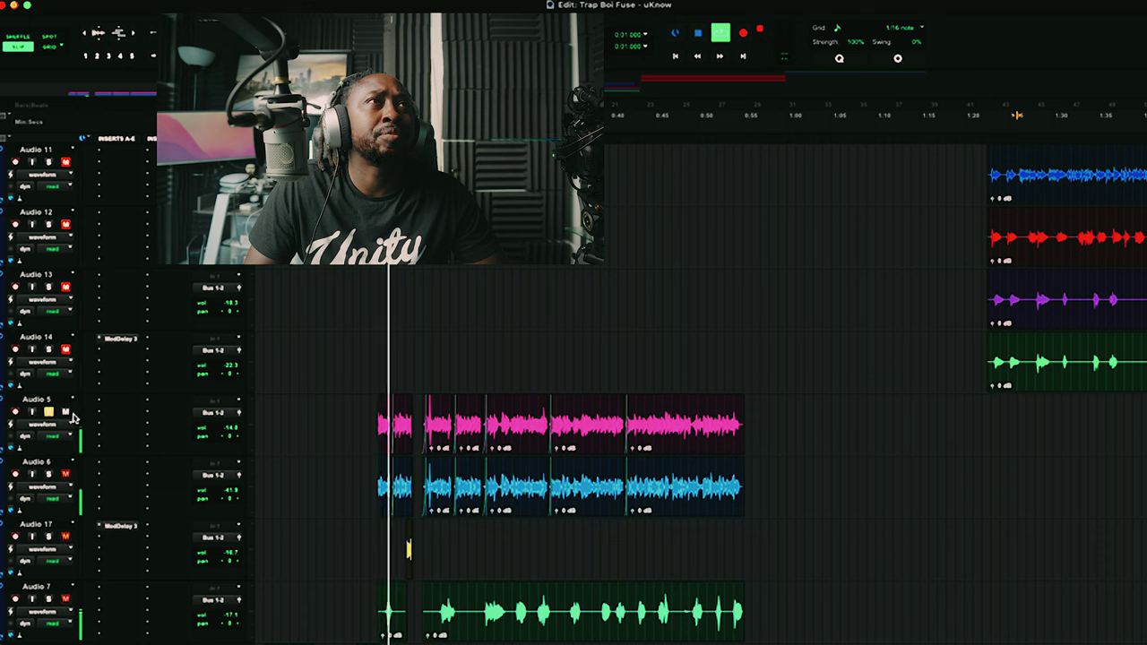
left_click(48, 412)
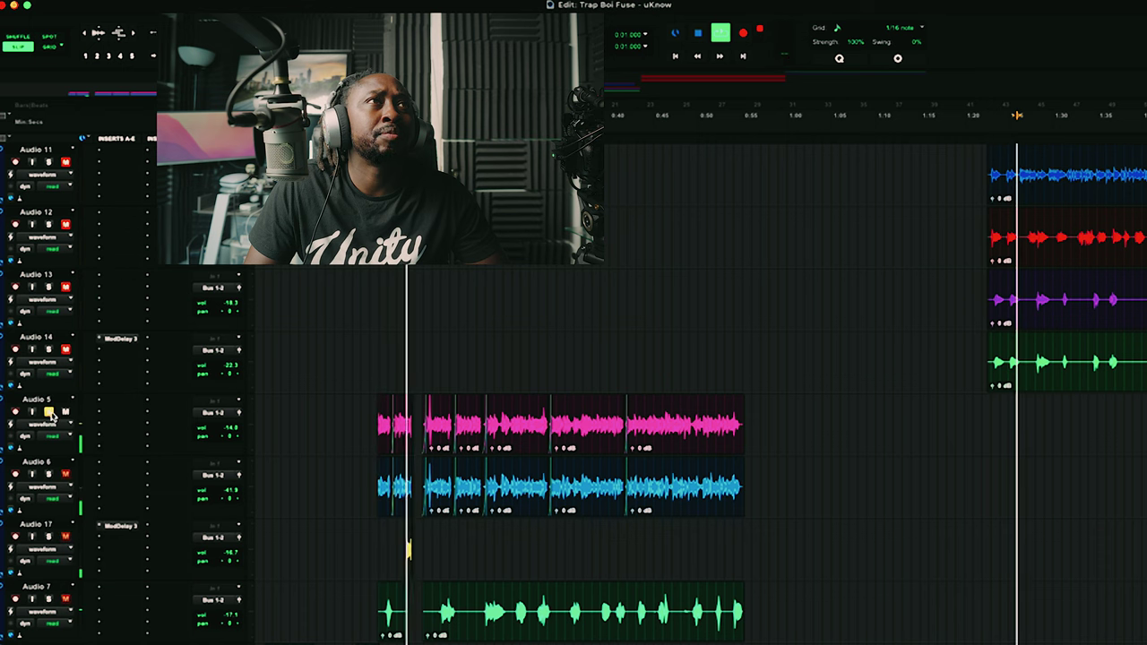
Step: Route the Audio 5 output to Out 1-2 and set the track volume to 0.0
left_click(220, 411)
mouse_move(220, 412)
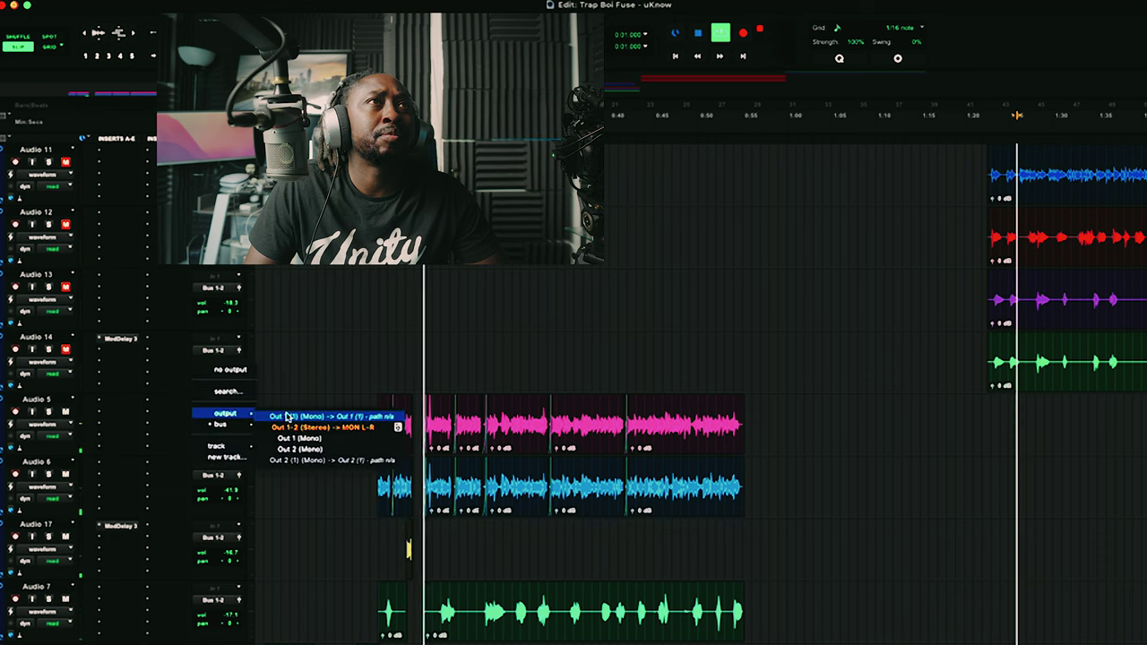
left_click(292, 422)
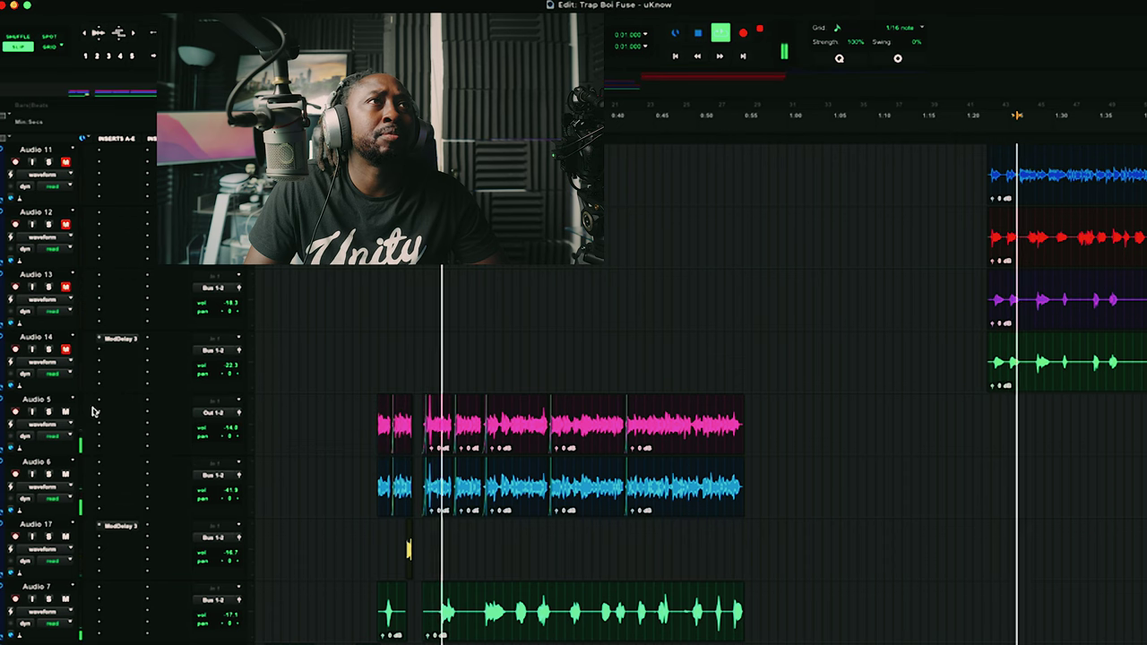
left_click(229, 427)
left_click_drag(228, 425, 236, 410)
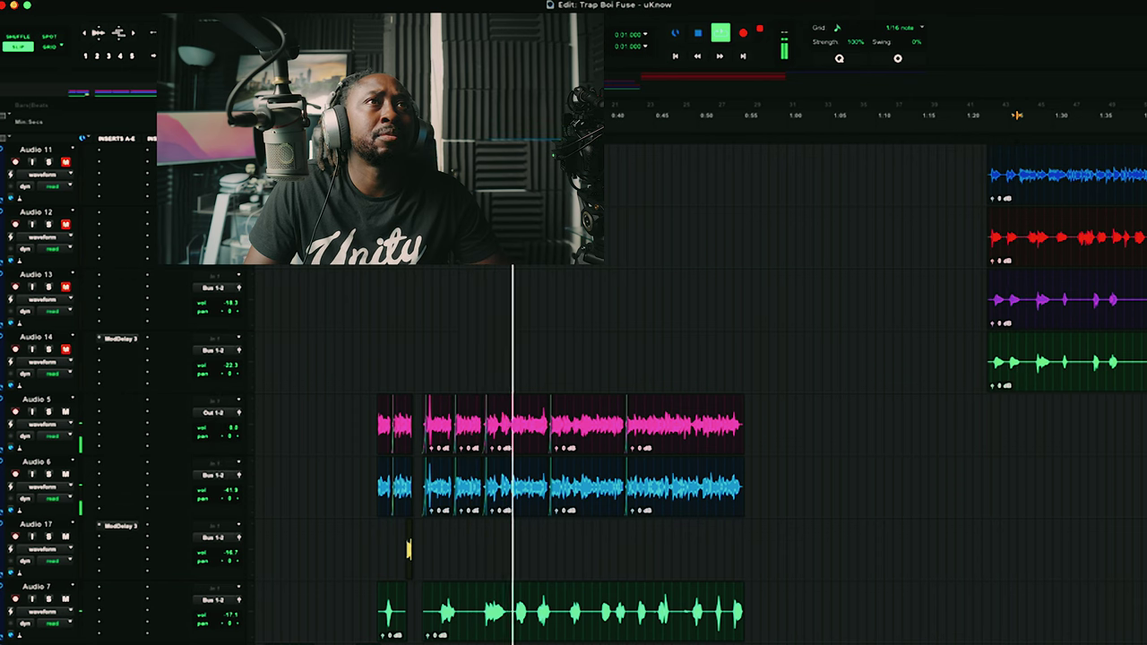
Step: Insert the mono Sound Field plug-in mvMeter2 on the first insert slot of Audio 5
left_click(112, 406)
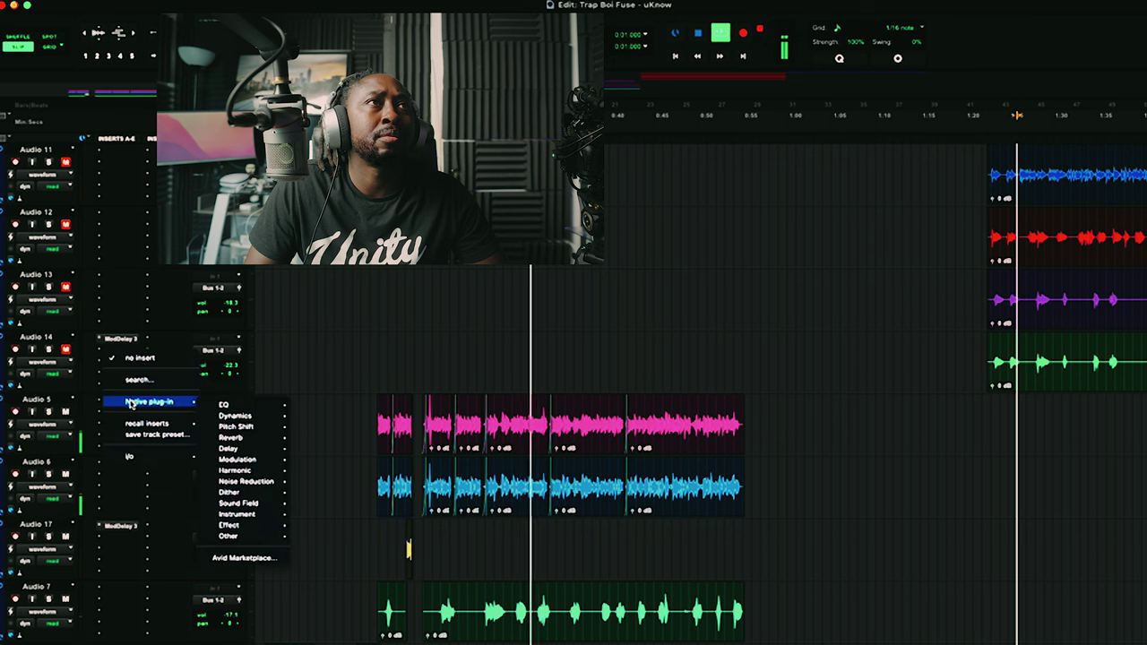
mouse_move(252, 504)
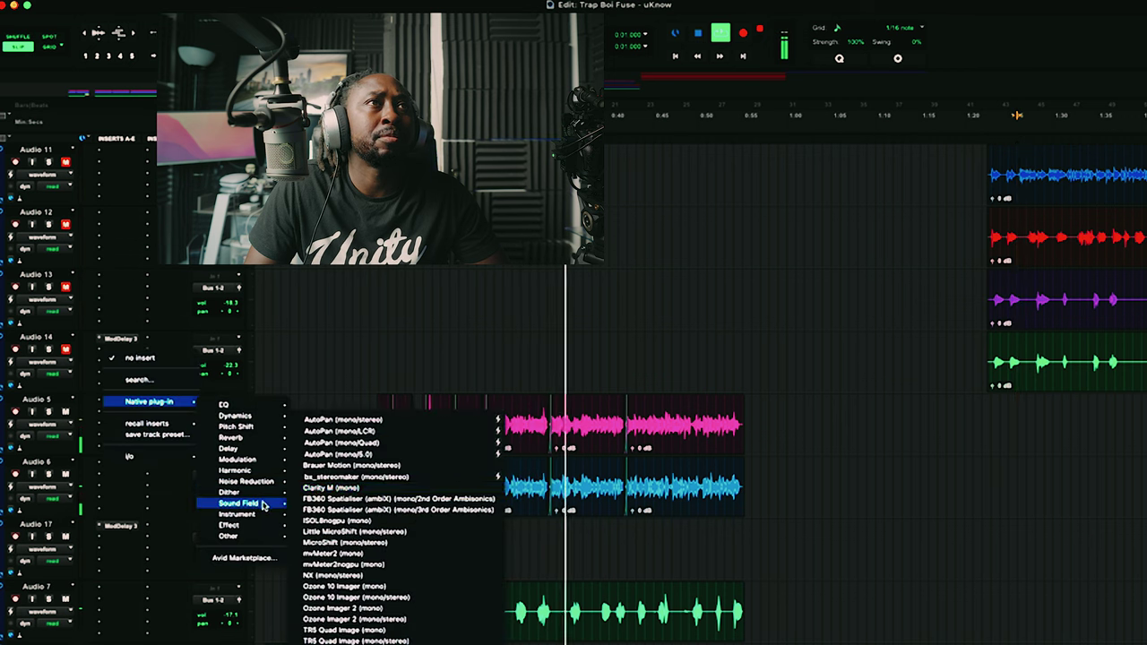
left_click(349, 553)
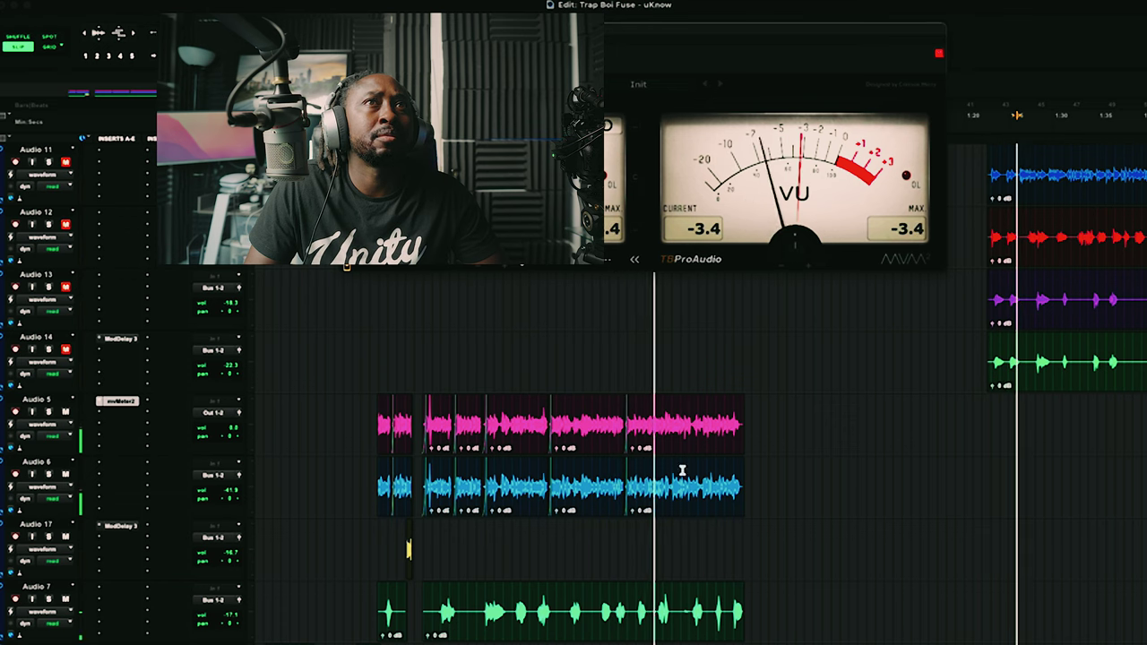
Step: Consolidate all the Audio 5 clips, including the gap between them, into one continuous clip
left_click_drag(743, 436, 377, 425)
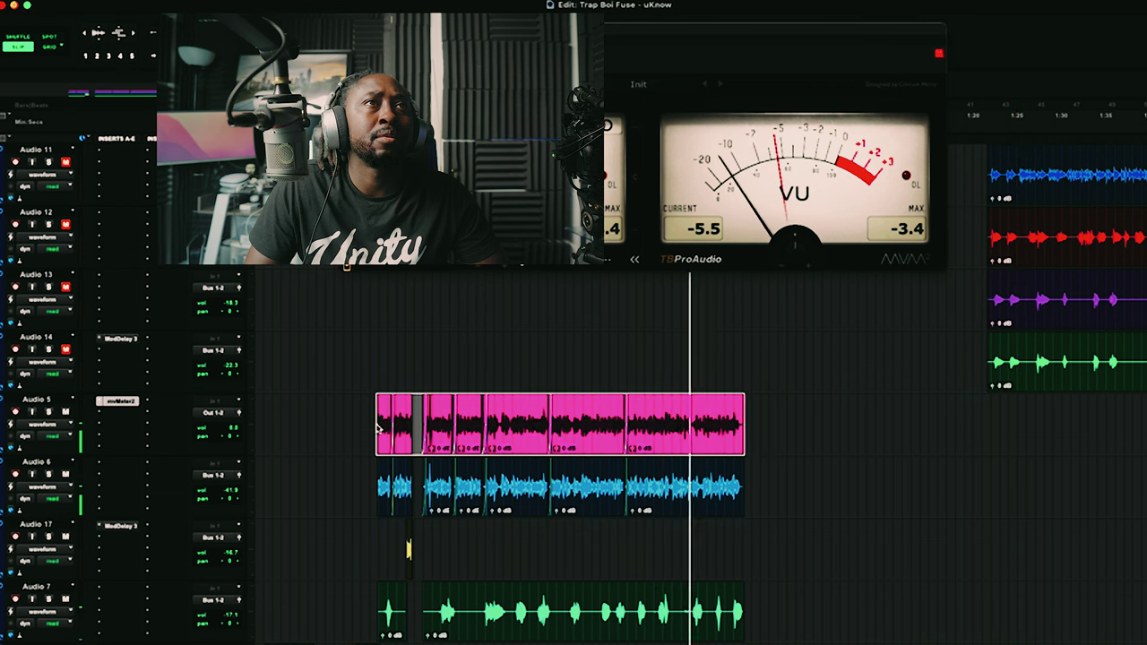
right_click(385, 430)
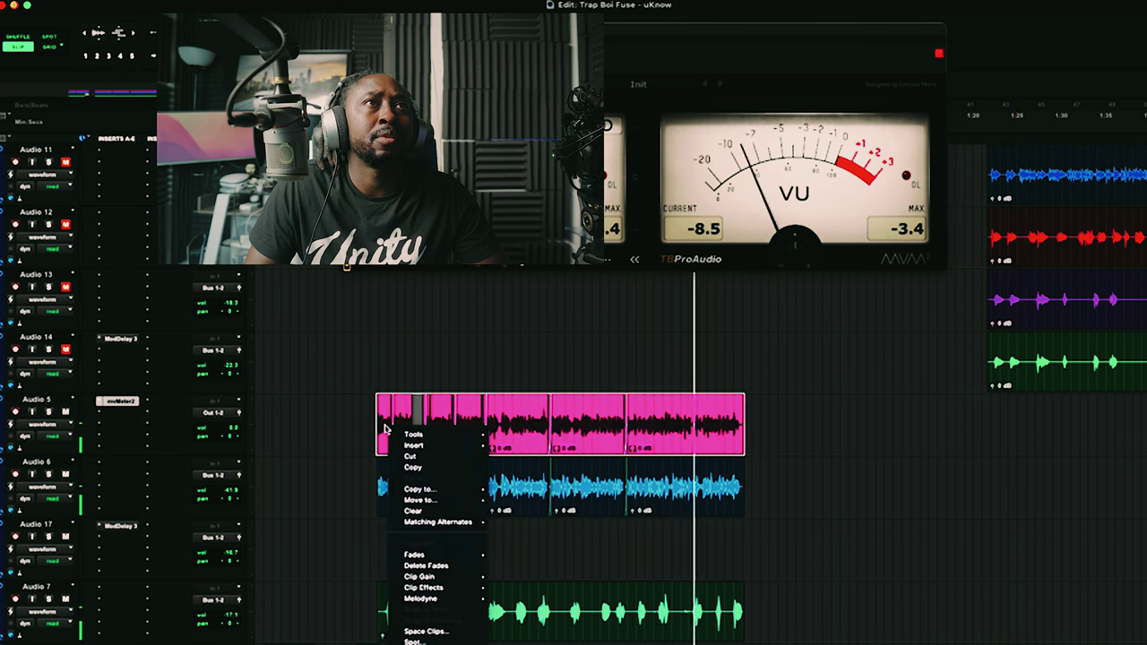
scroll(422, 638, "down", 3)
left_click(430, 631)
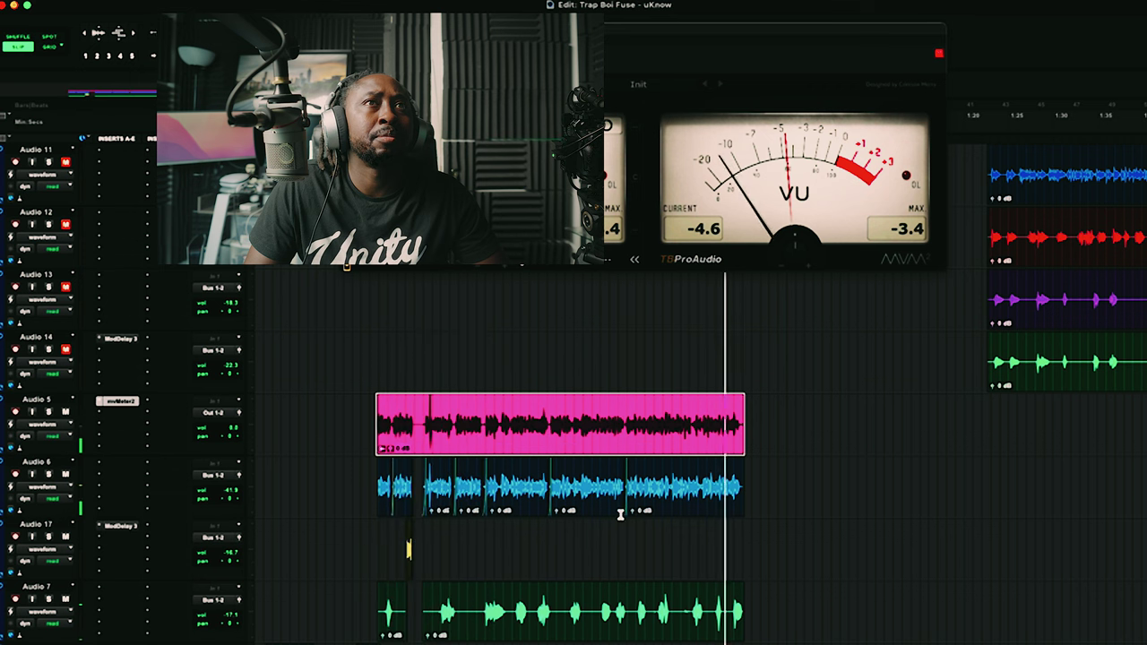
Step: Raise the clip gain of the consolidated Audio 5 clip to +2.6 dB during playback, judging the level on the VU meter
key("space")
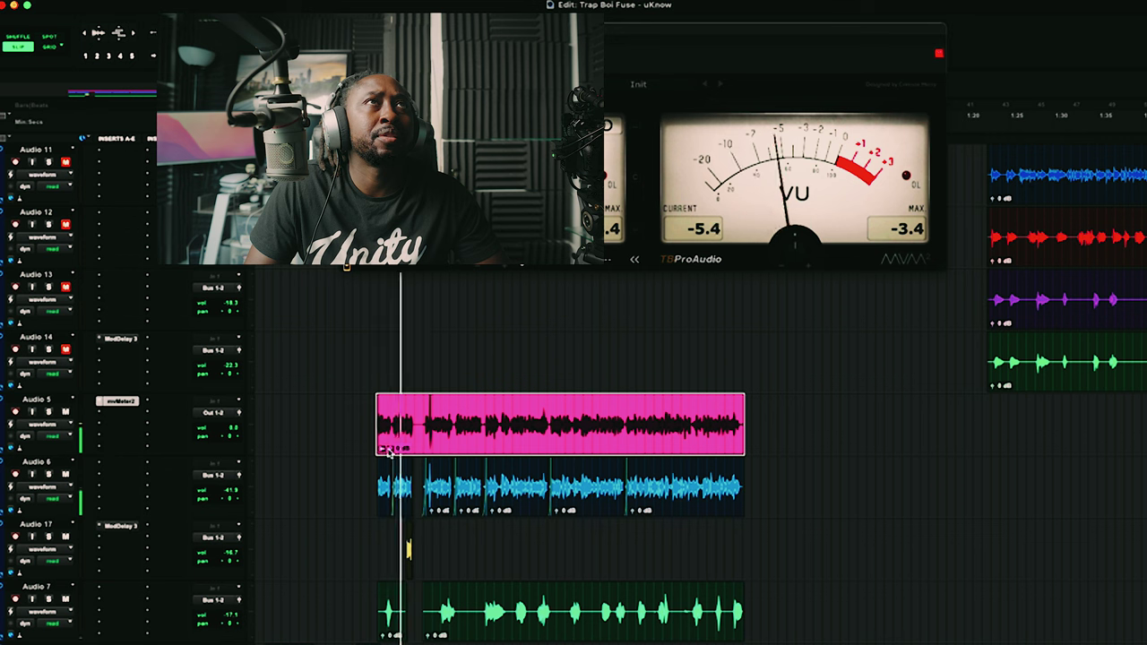
left_click_drag(389, 454, 389, 450)
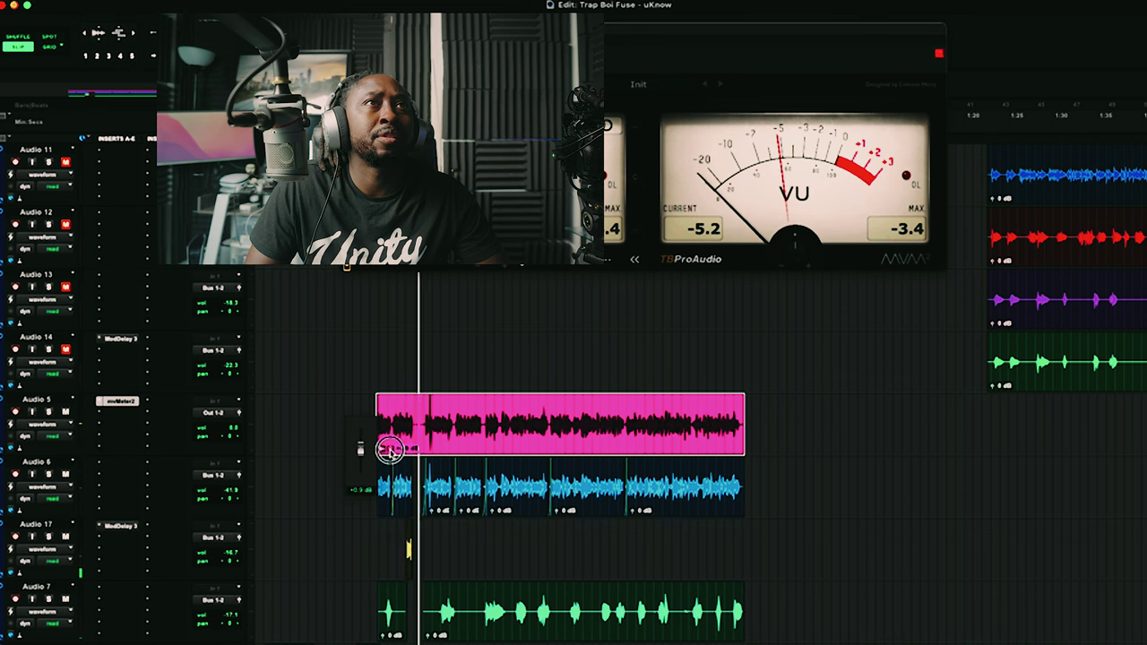
left_click_drag(389, 452, 389, 449)
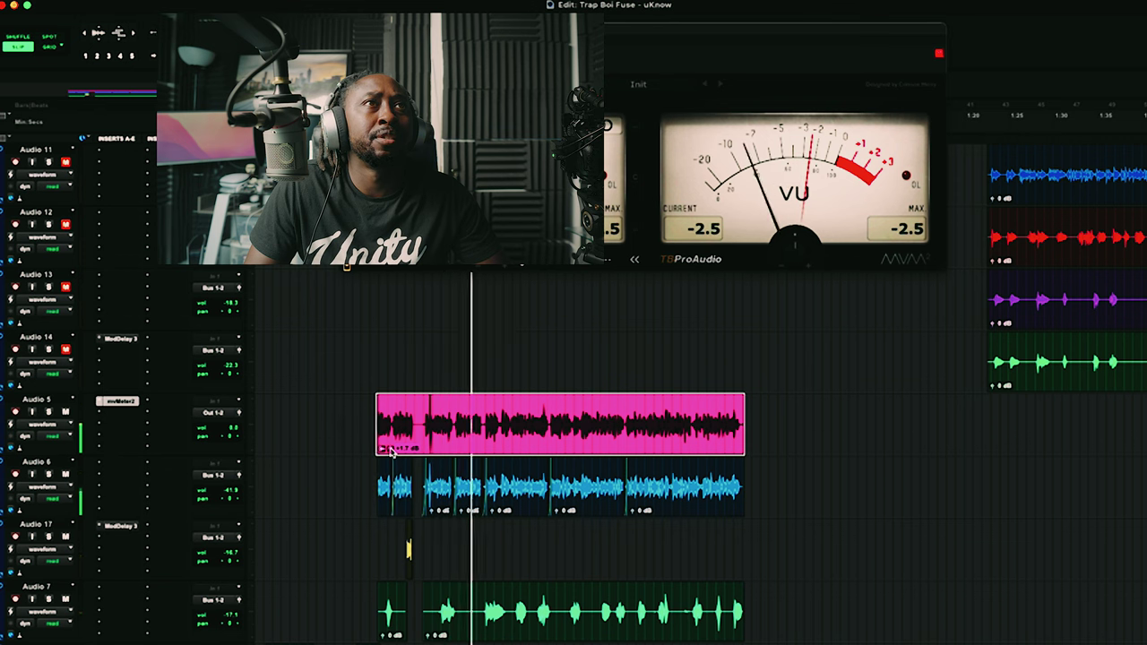
left_click(389, 451)
left_click_drag(390, 452, 387, 445)
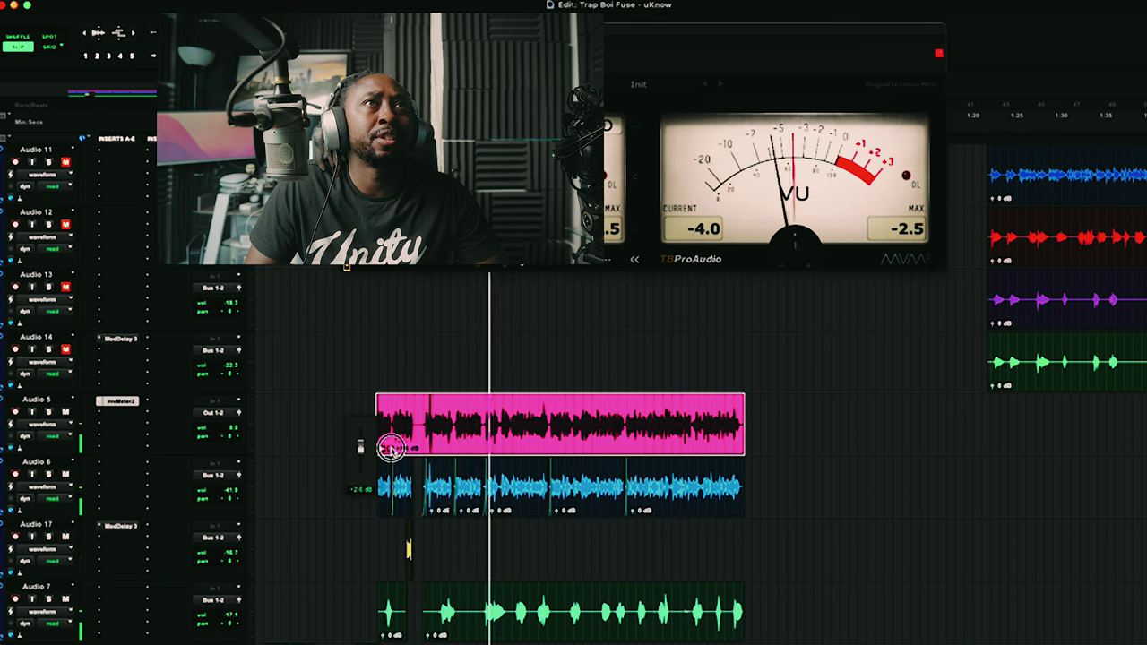
key("space")
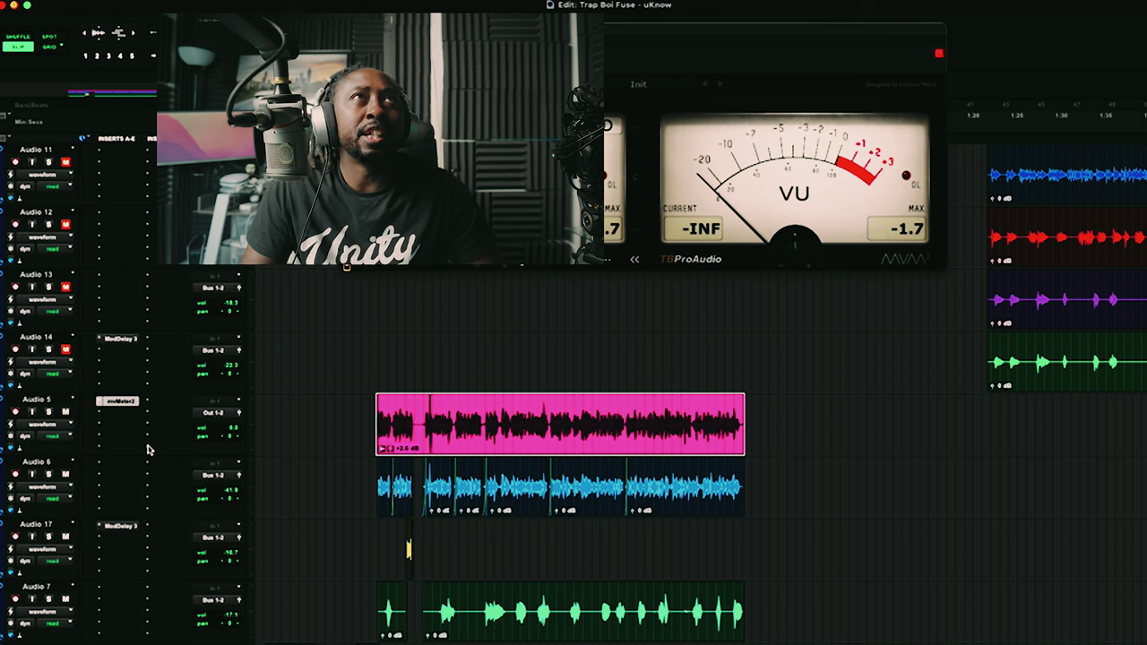
key("space")
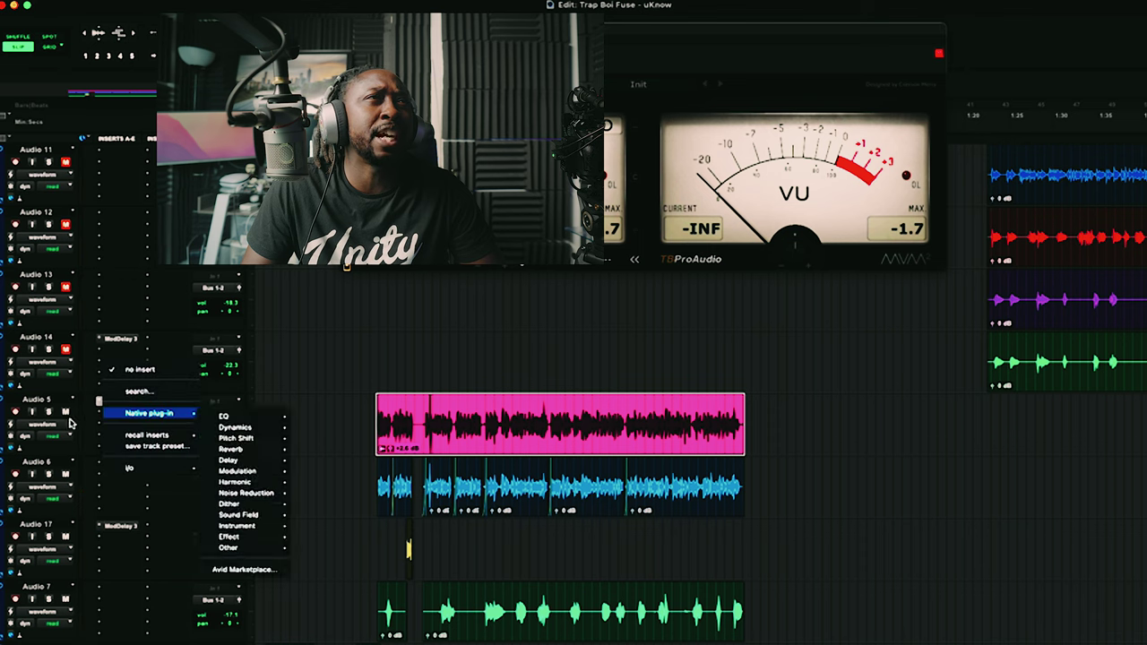
Step: Add the mono hardware insert Shelford from the I/O choices to the second insert slot of Audio 5
left_click(90, 433)
scroll(125, 502, "down", 5)
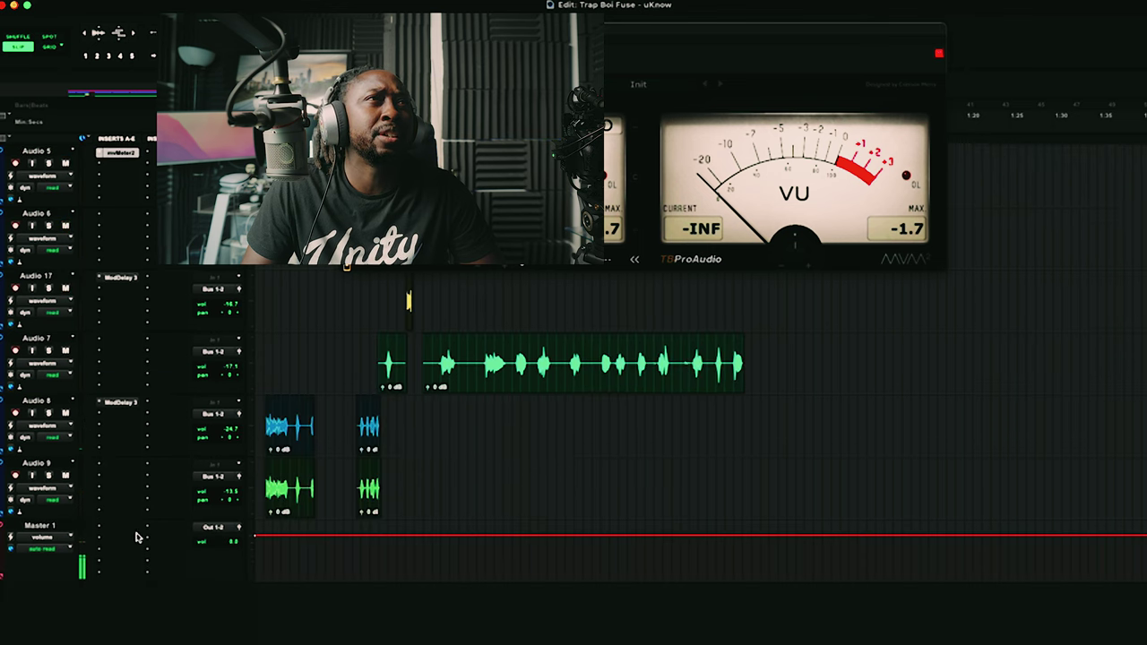
scroll(275, 574, "up", 4)
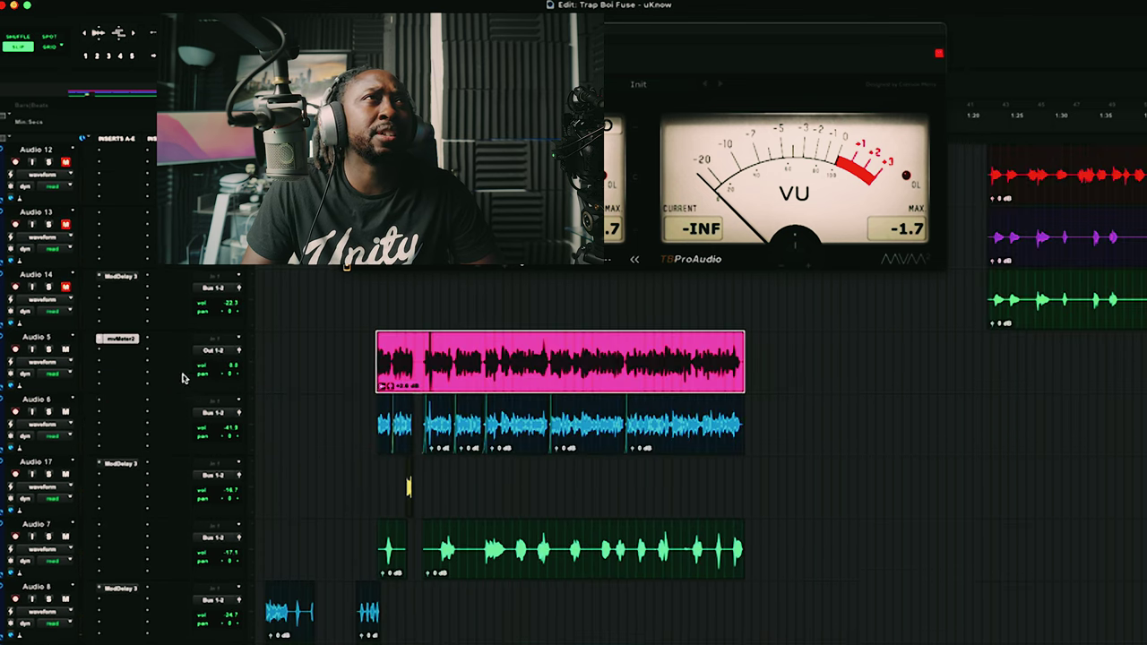
scroll(173, 446, "up", 1)
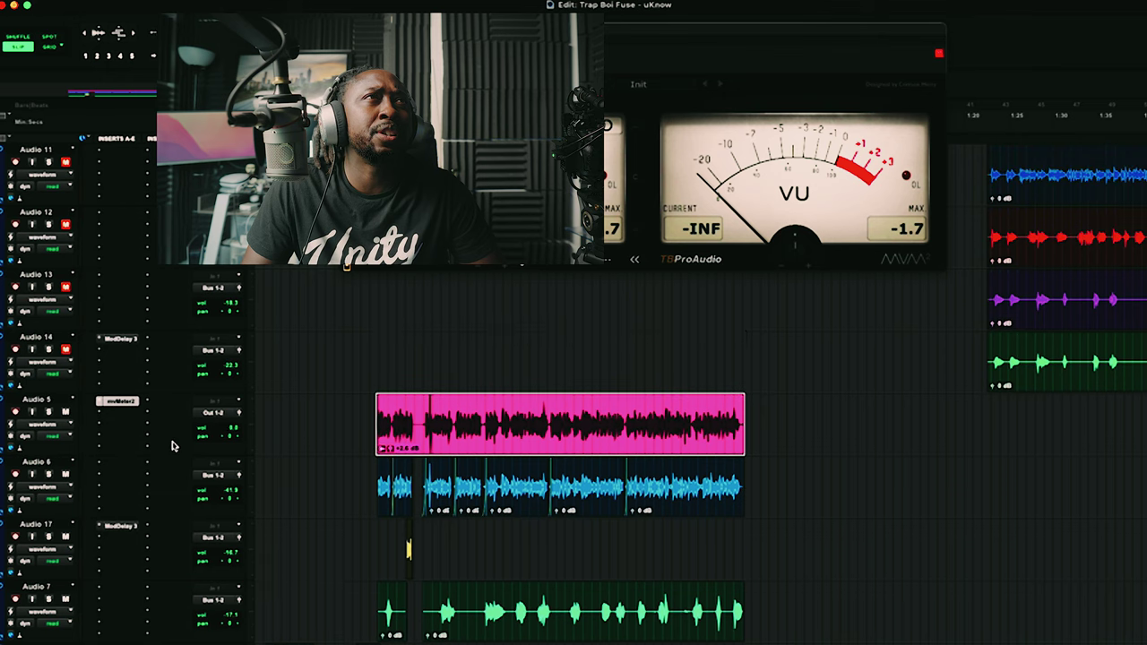
left_click(118, 415)
mouse_move(147, 417)
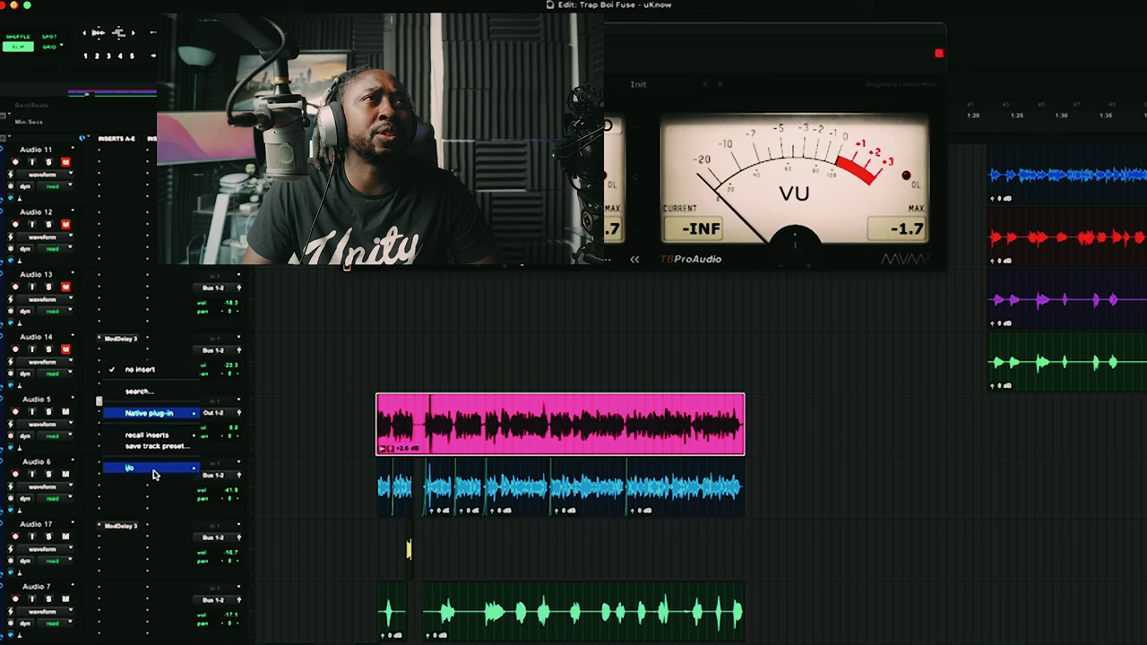
mouse_move(154, 474)
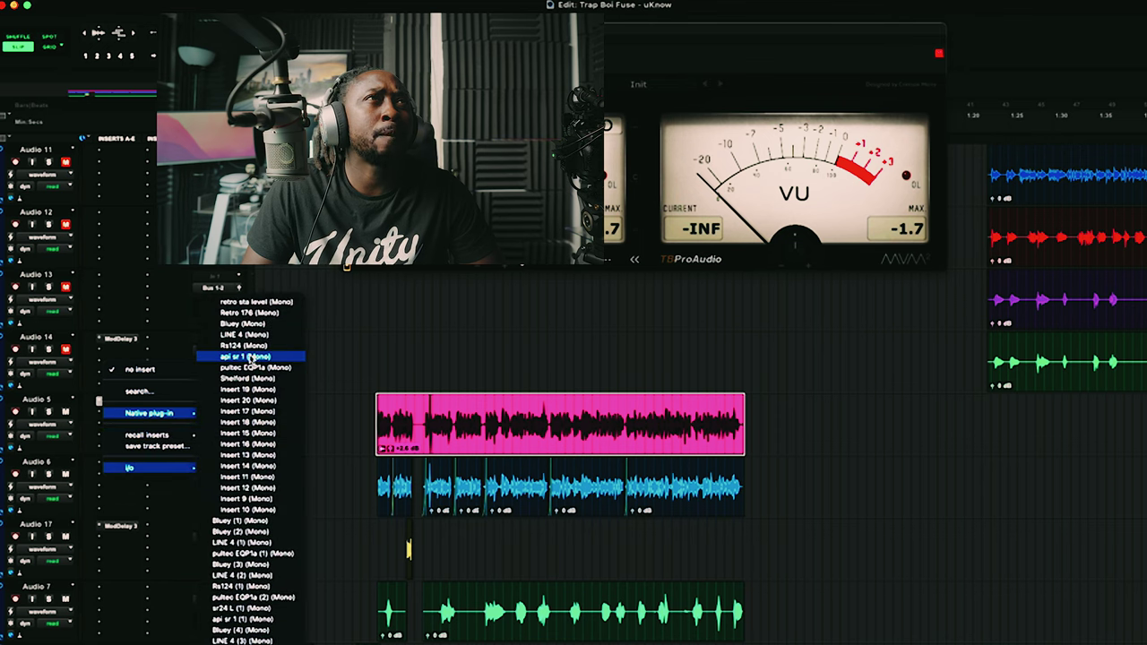
left_click(254, 380)
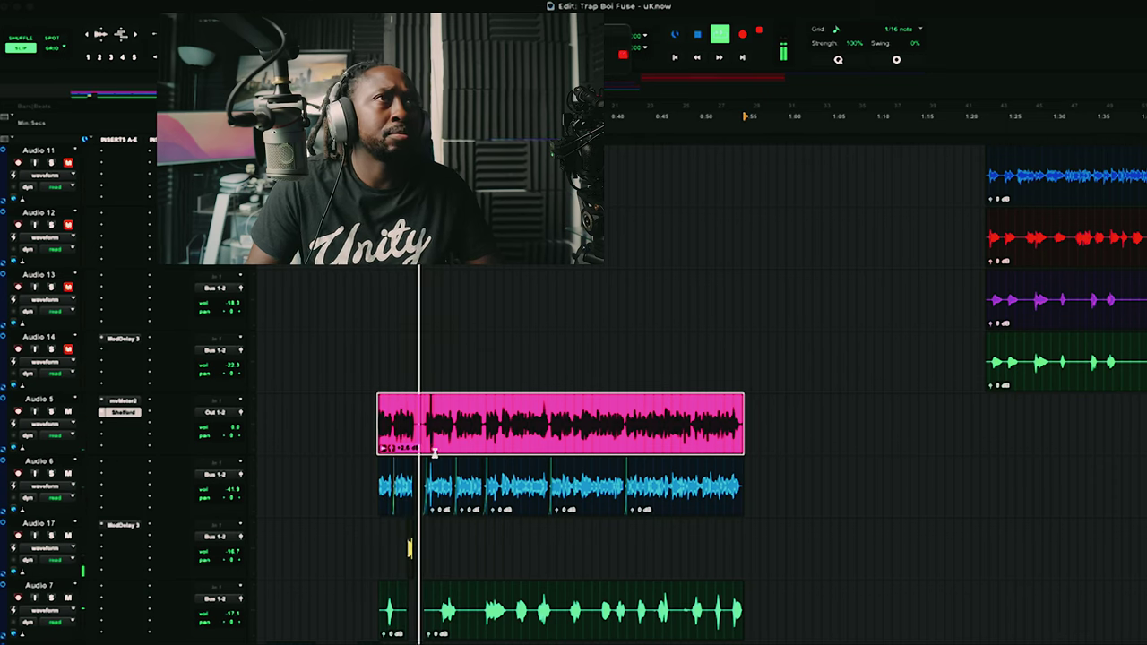
Step: Make the Shelford insert on Audio 5 inactive and try adjusting the track volume during playback
right_click(125, 414)
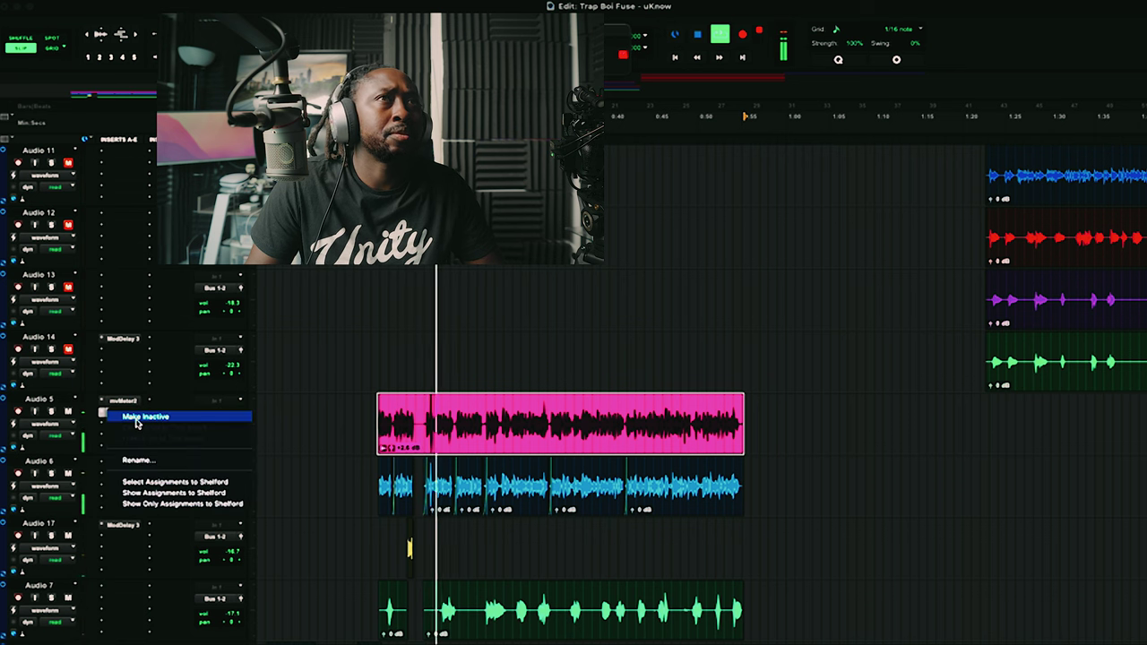
left_click(137, 419)
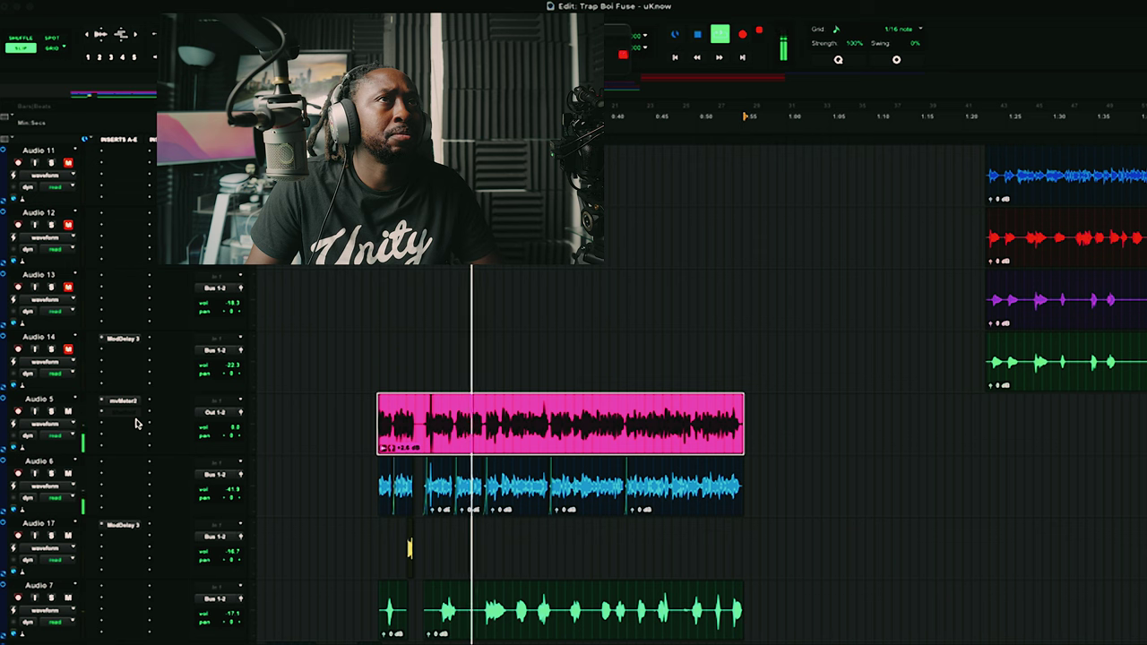
left_click(230, 429)
left_click_drag(230, 428, 230, 426)
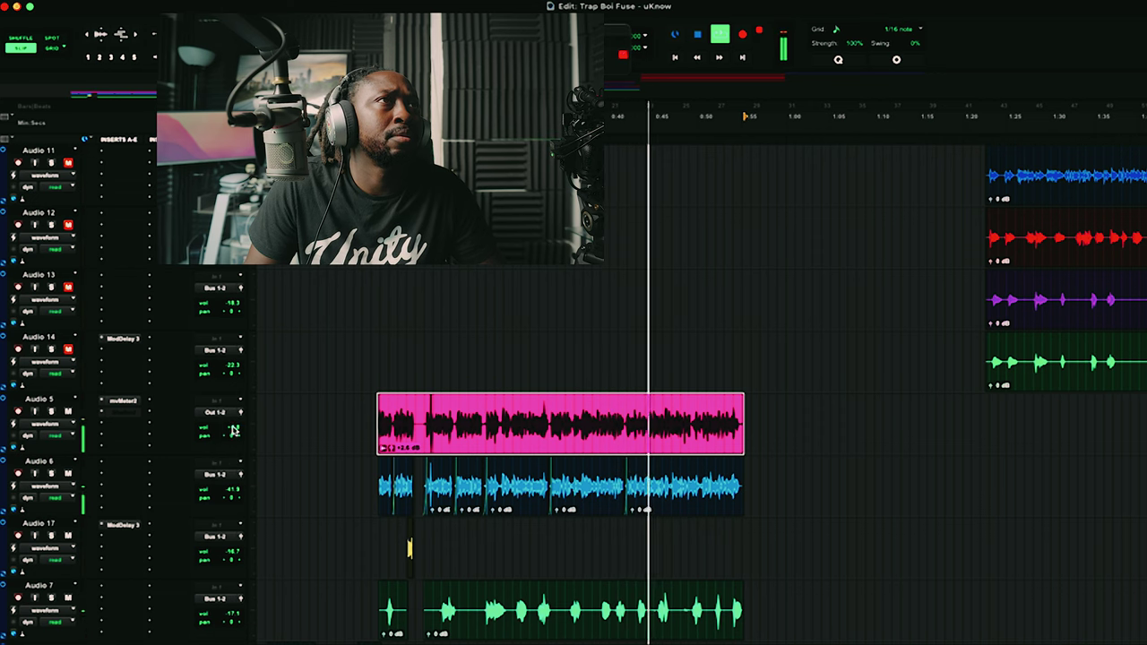
left_click_drag(232, 428, 236, 438)
Step: Insert the multichannel Dynamics plug-in L1 limiter (stereo) on the first insert slot of Master 1
scroll(195, 525, "down", 4)
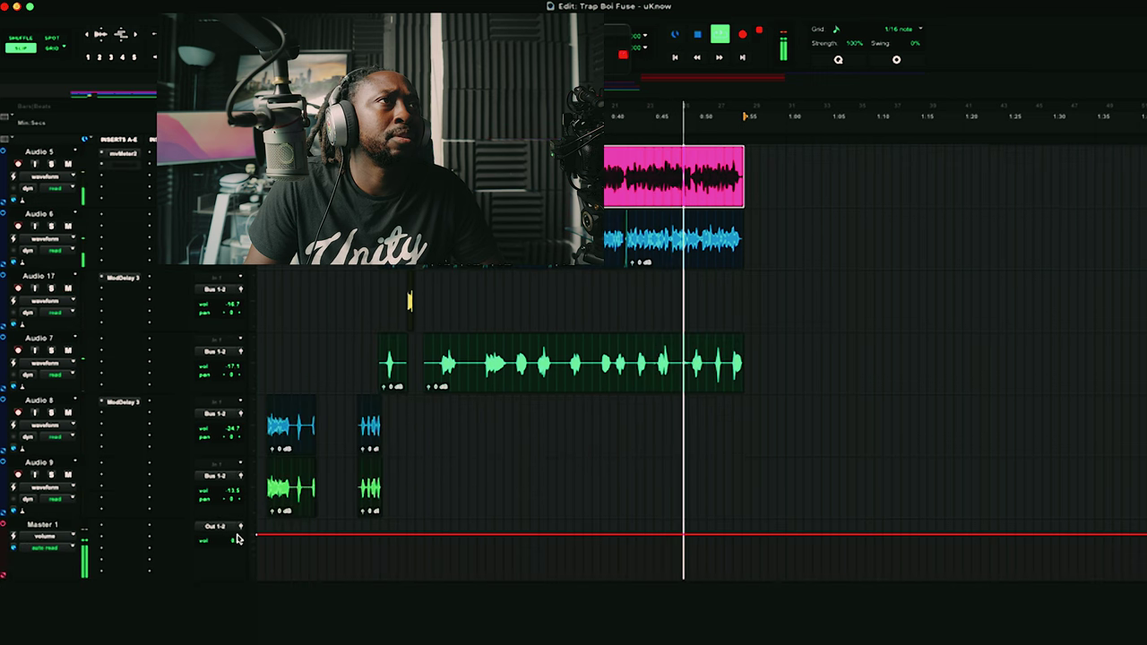
left_click(119, 531)
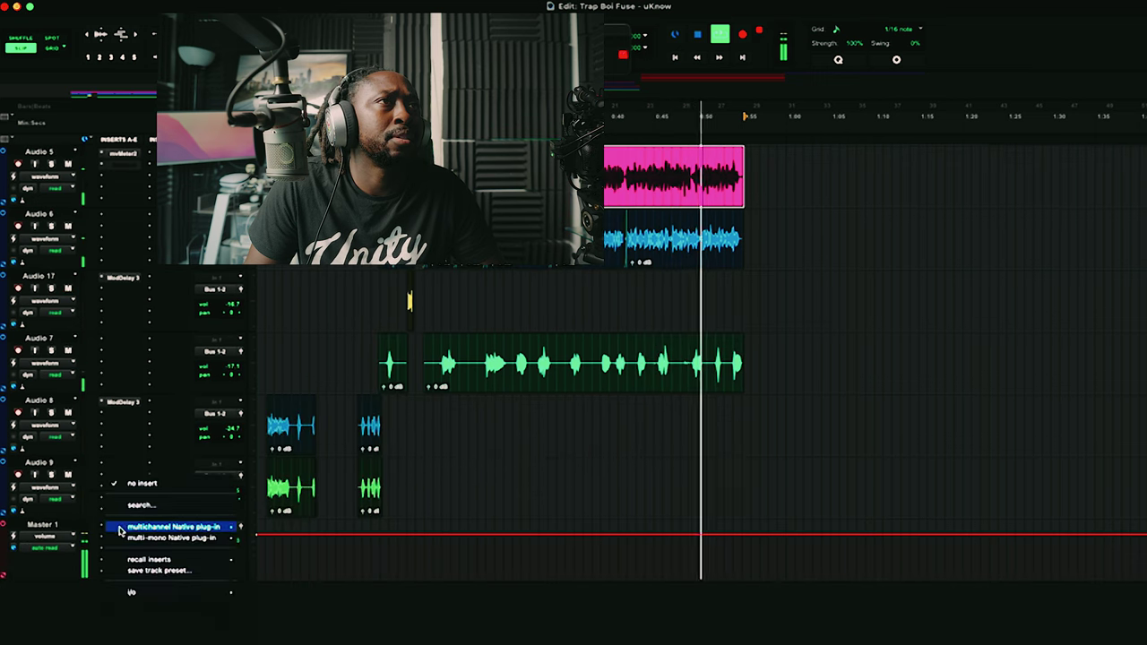
mouse_move(206, 527)
mouse_move(287, 618)
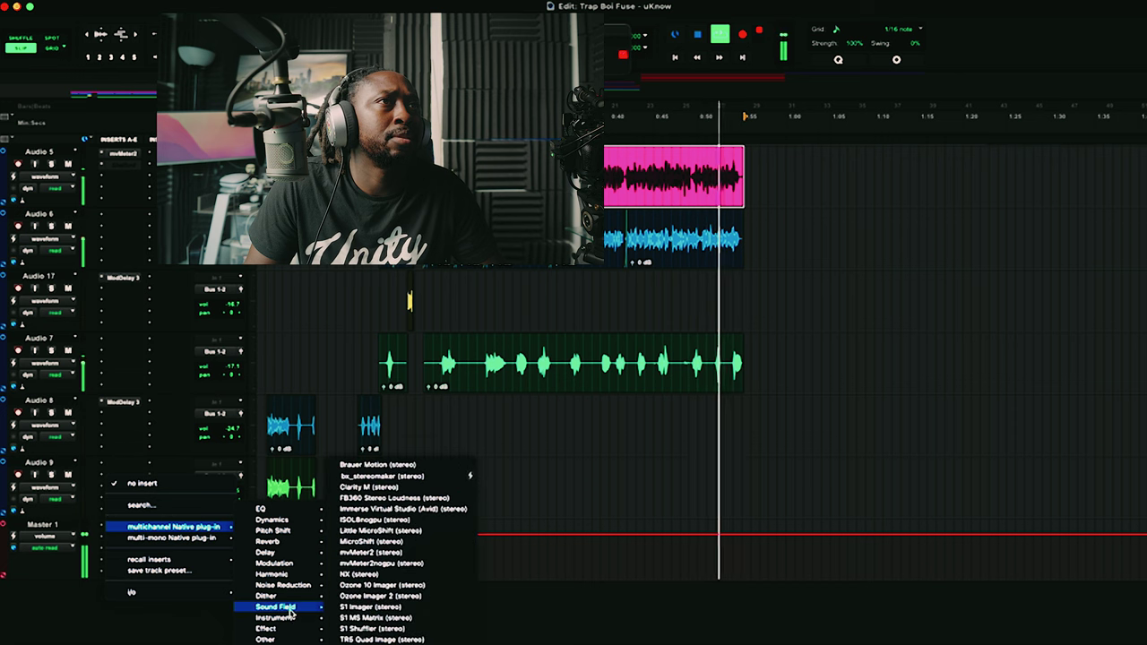
mouse_move(278, 520)
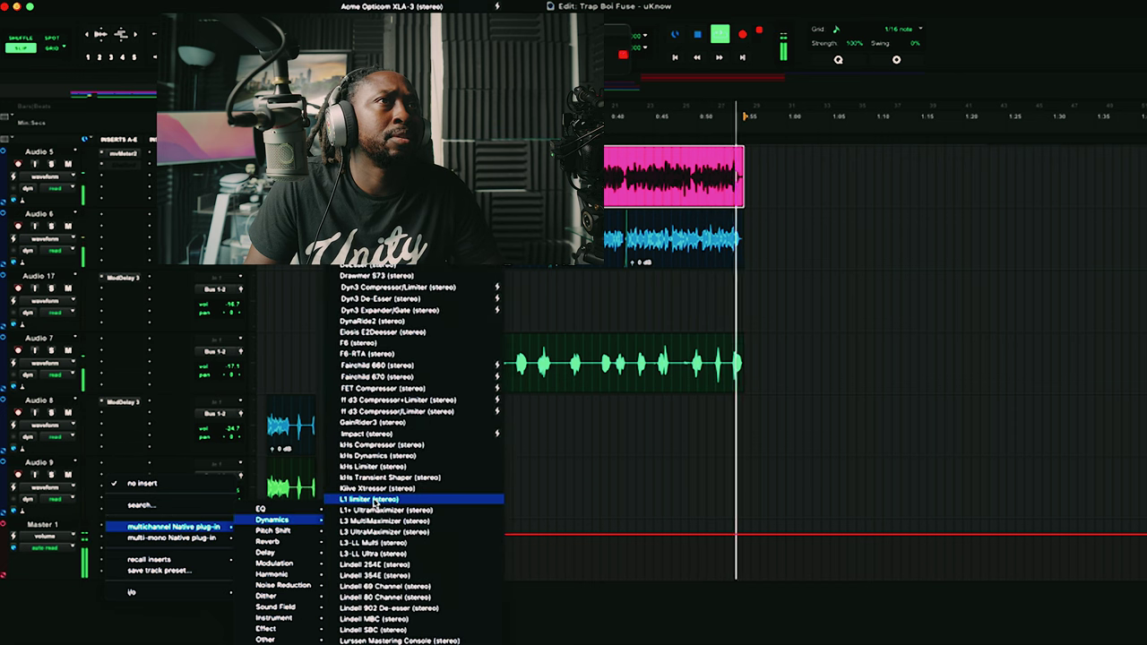
left_click(381, 499)
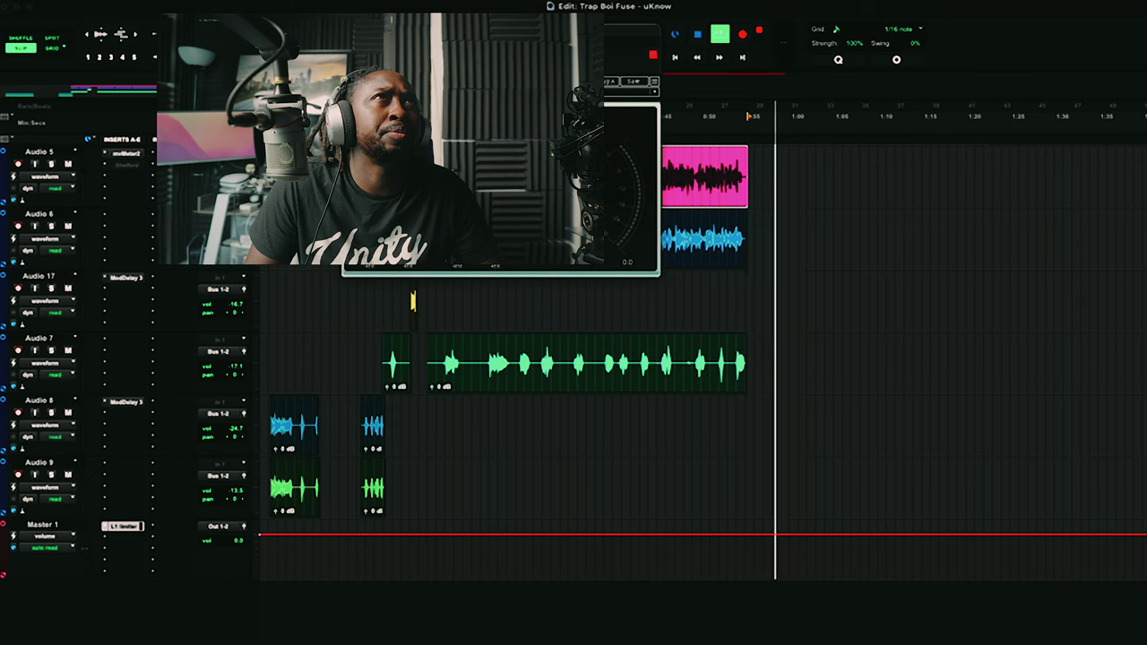
Step: Play back the vocals and check the L1 limiter on Master 1, closing its window when done
key("space")
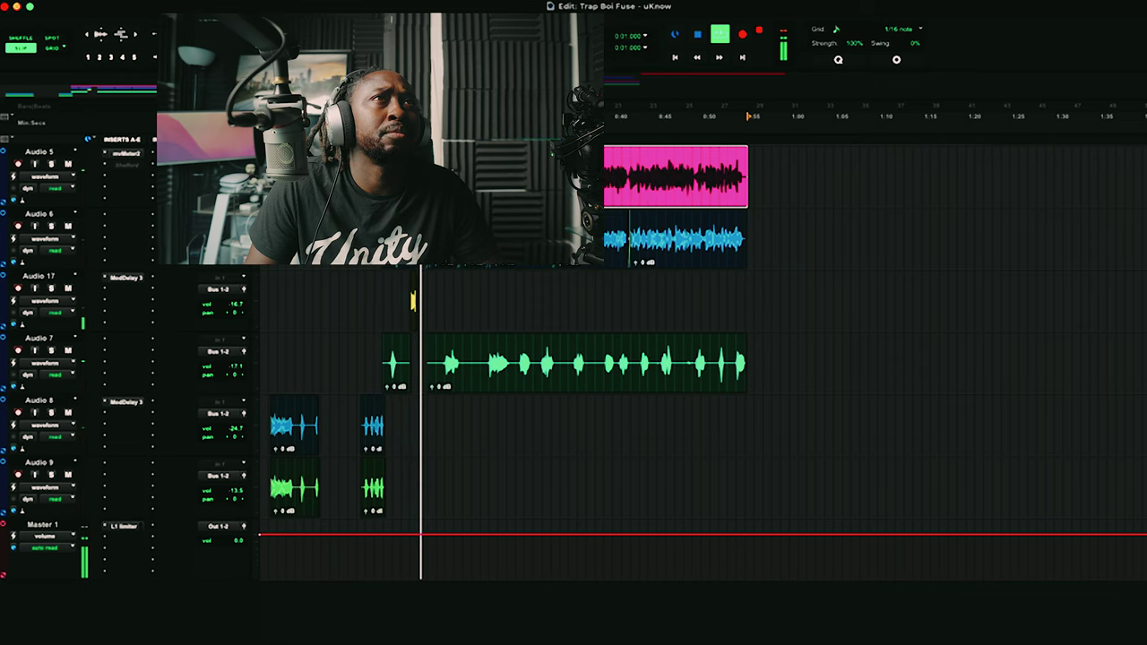
left_click(124, 526)
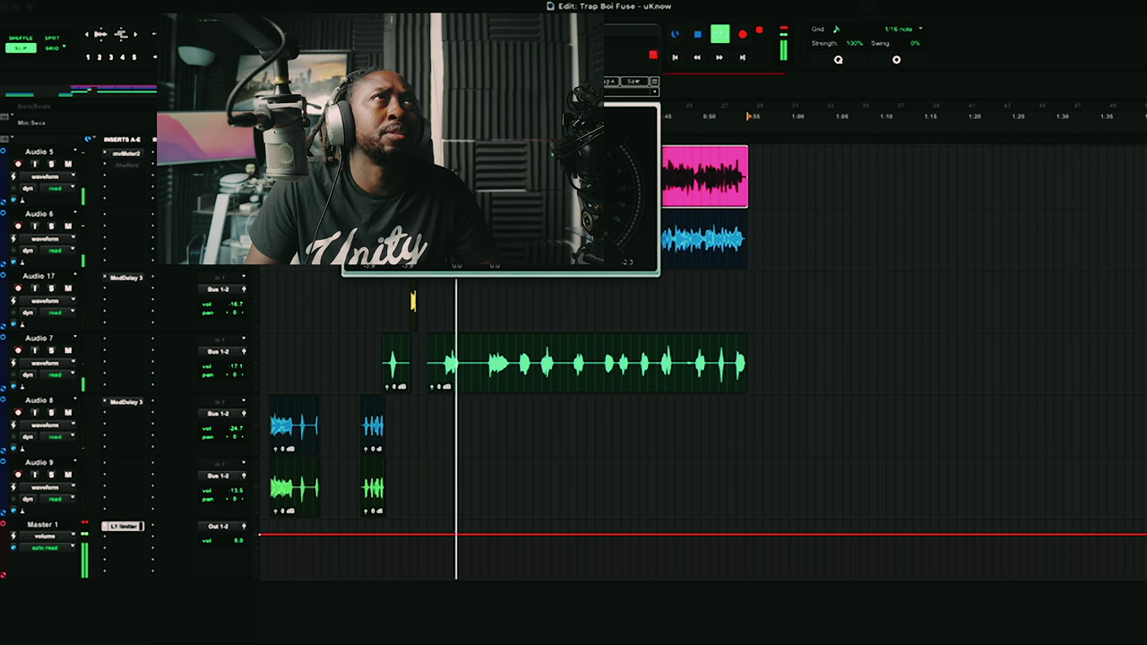
key("super+w")
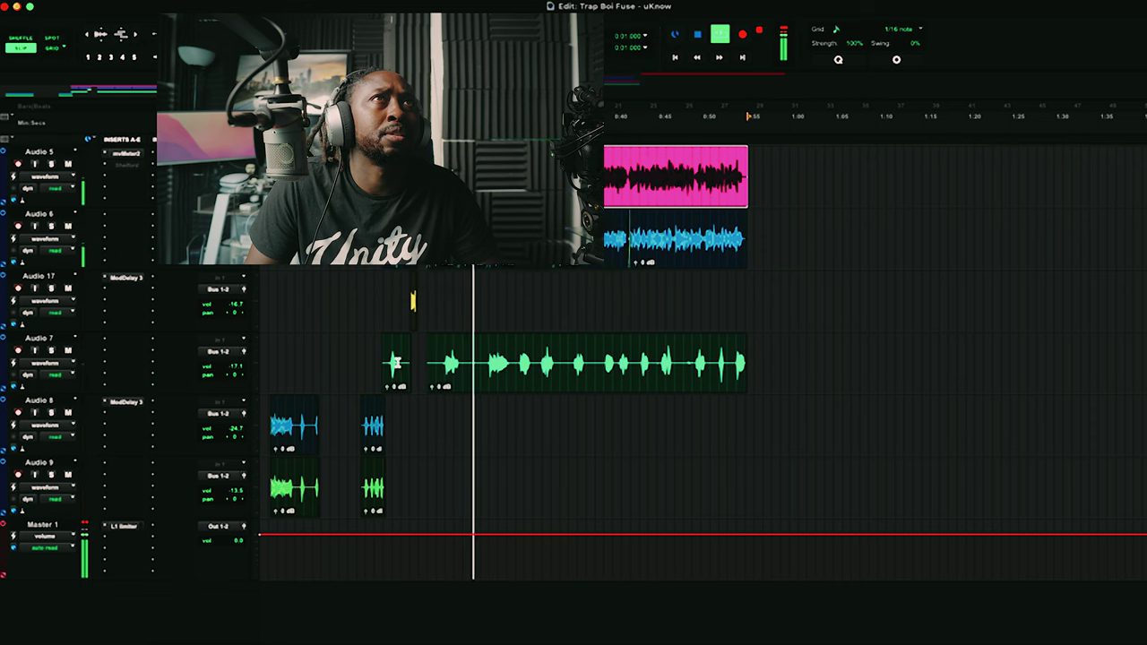
Step: Make the Shelford insert on Audio 5 active again
scroll(395, 362, "up", 4)
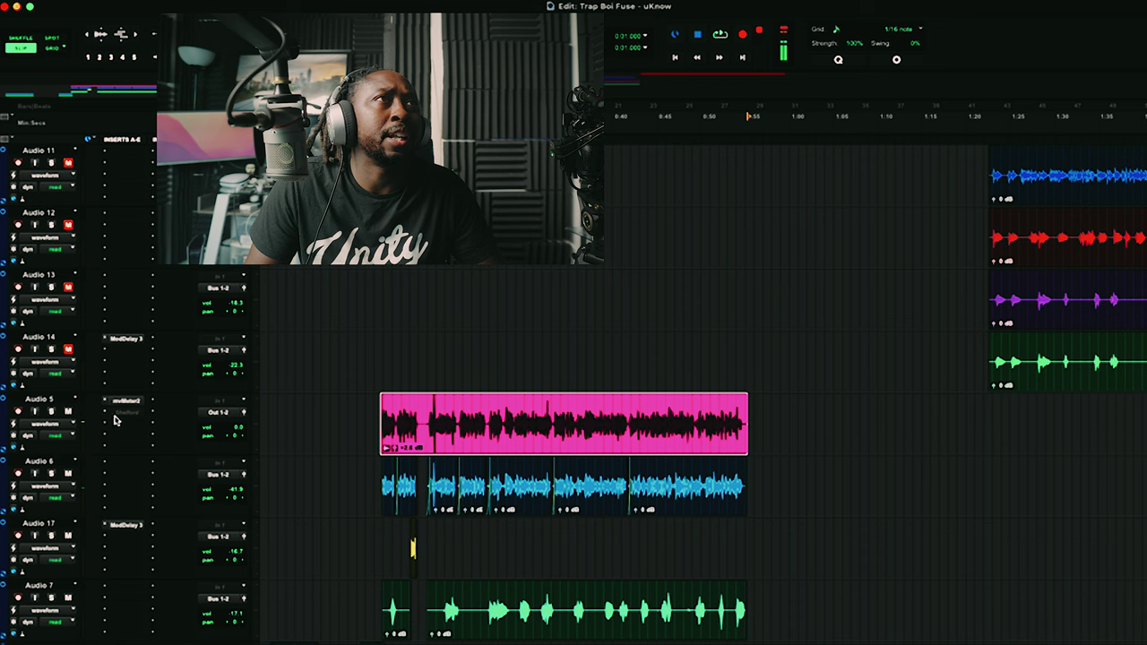
right_click(114, 416)
left_click(133, 418)
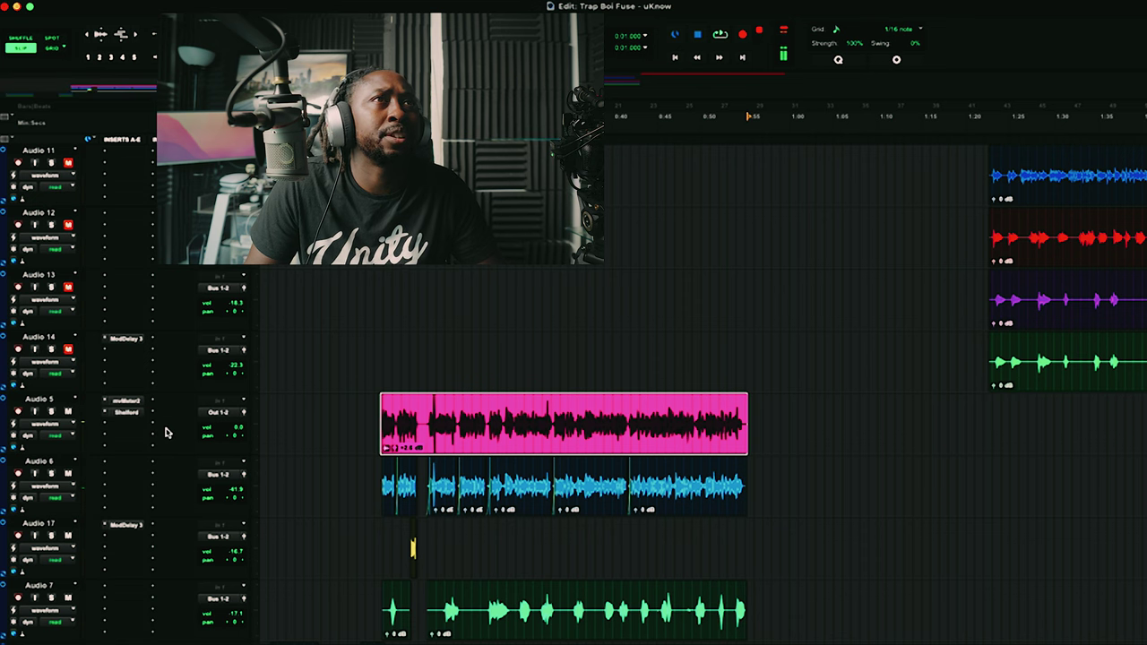